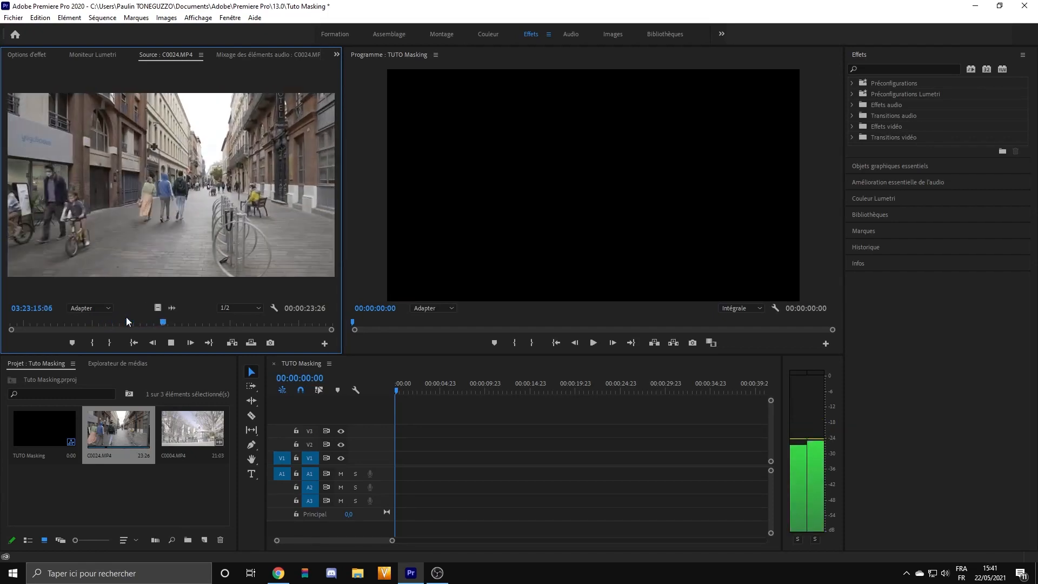
- Preview the source clips C0024.MP4 and C0004.MP4 by playing and scrubbing through them
key("space")
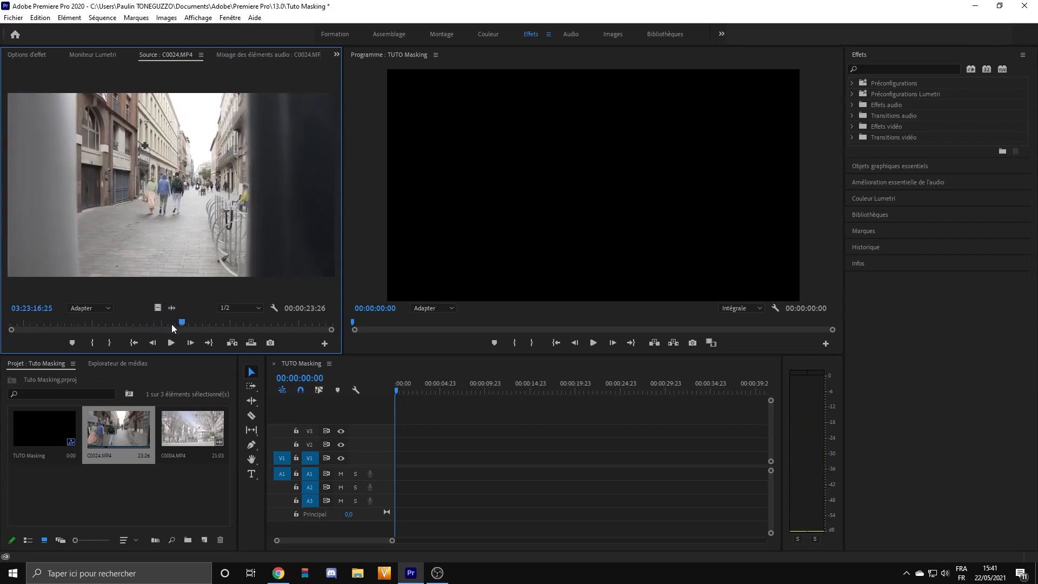
left_click_drag(179, 324, 215, 324)
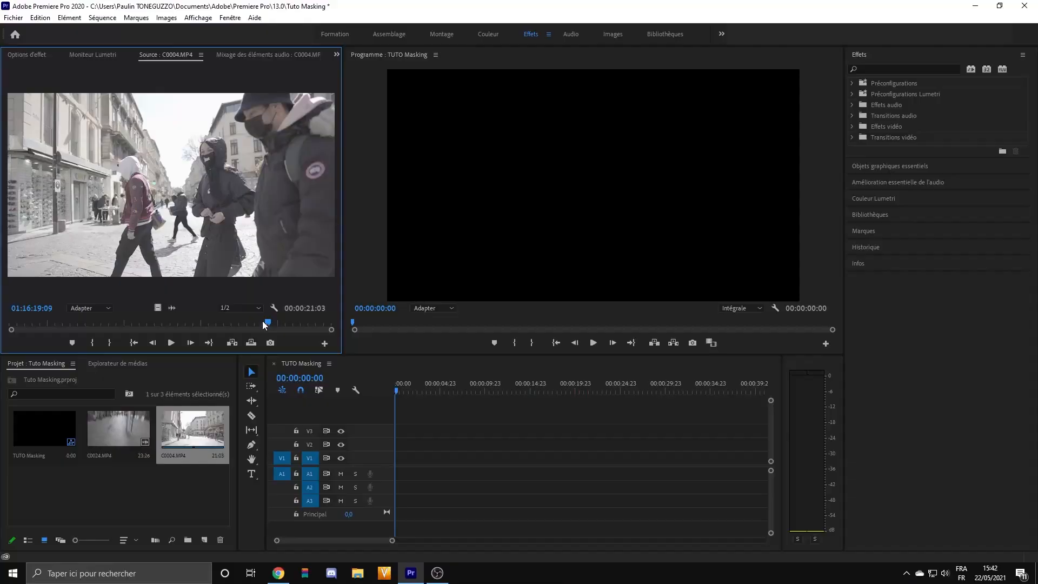
left_click_drag(263, 321, 292, 320)
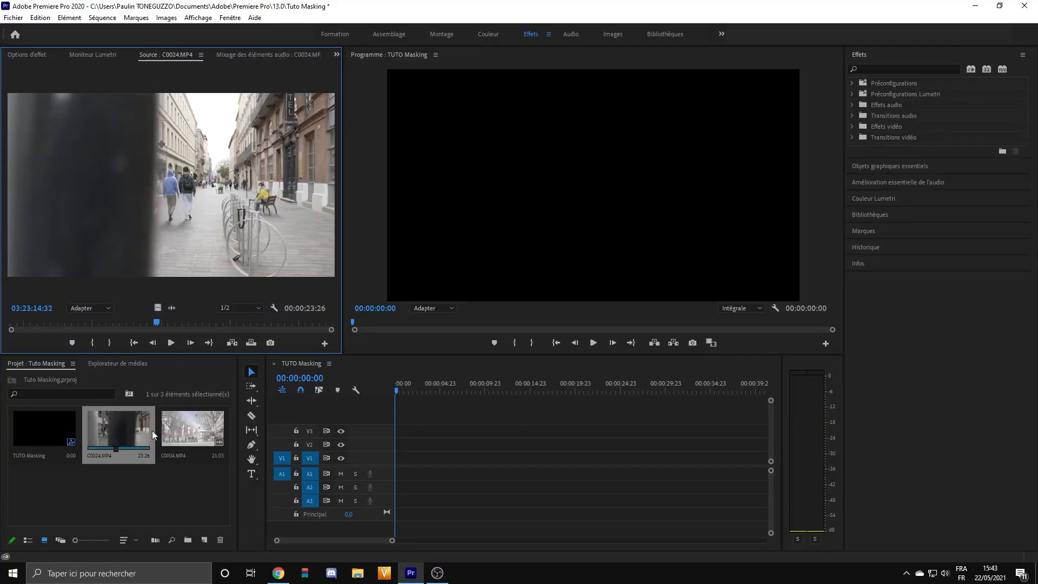
- Place C0004.MP4 at the start of track V1, keeping the existing sequence settings
left_click(183, 423)
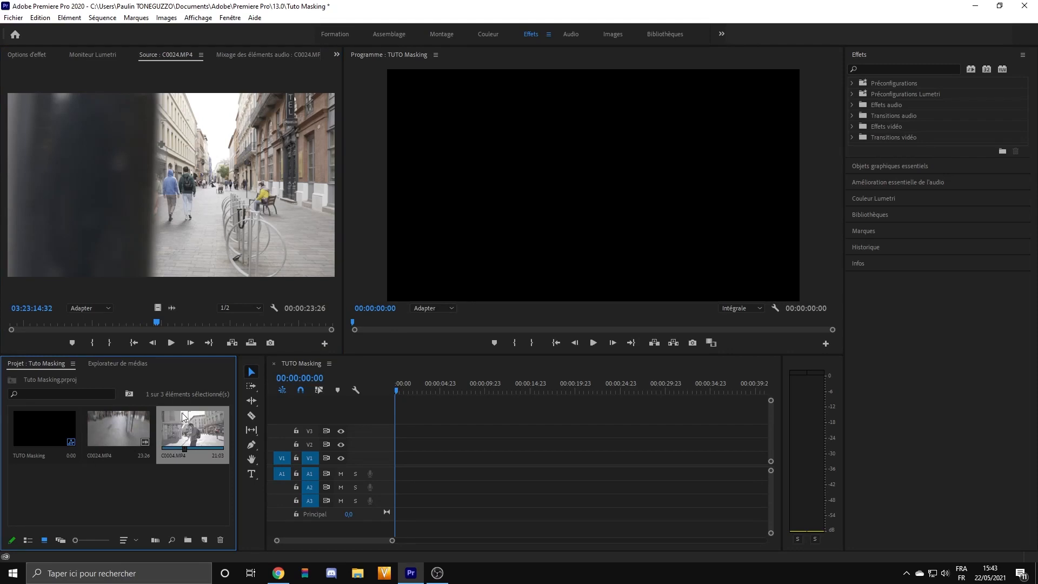
left_click_drag(193, 423, 399, 464)
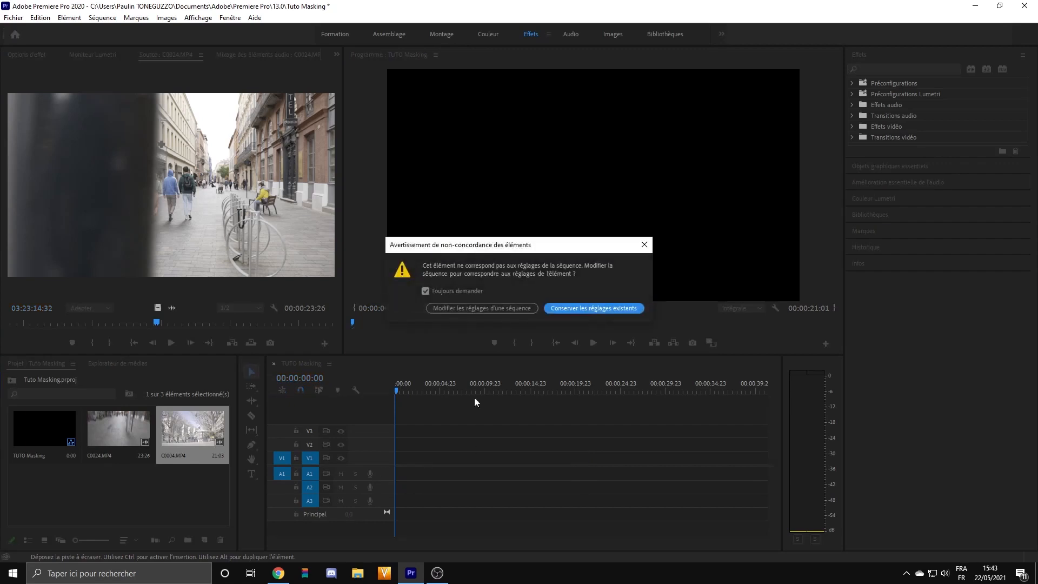
left_click(563, 312)
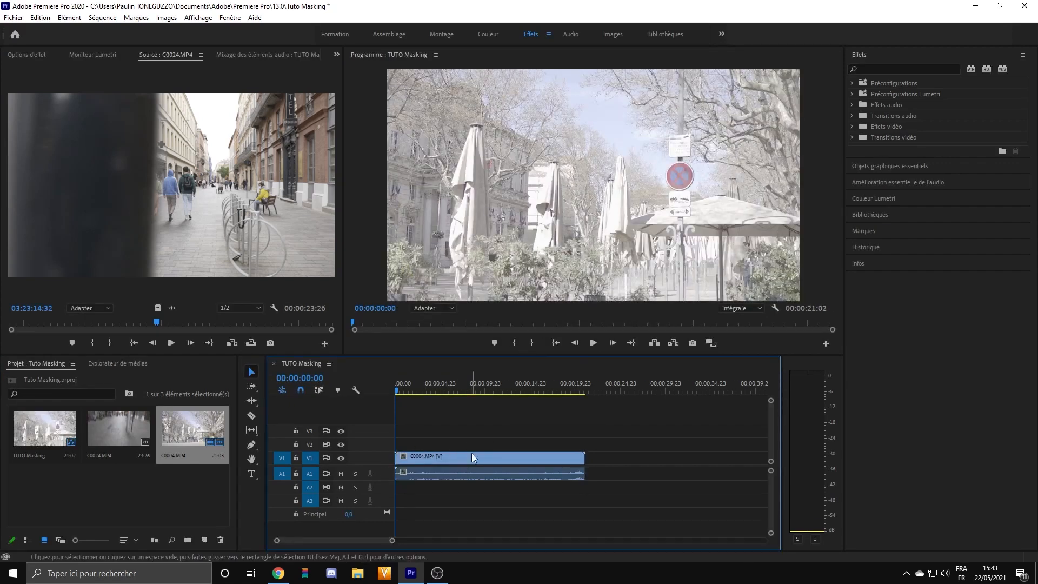
- Delete the audio of C0004.MP4 on the timeline and fit its video to the frame size
left_click(463, 475, "alt")
key("Delete")
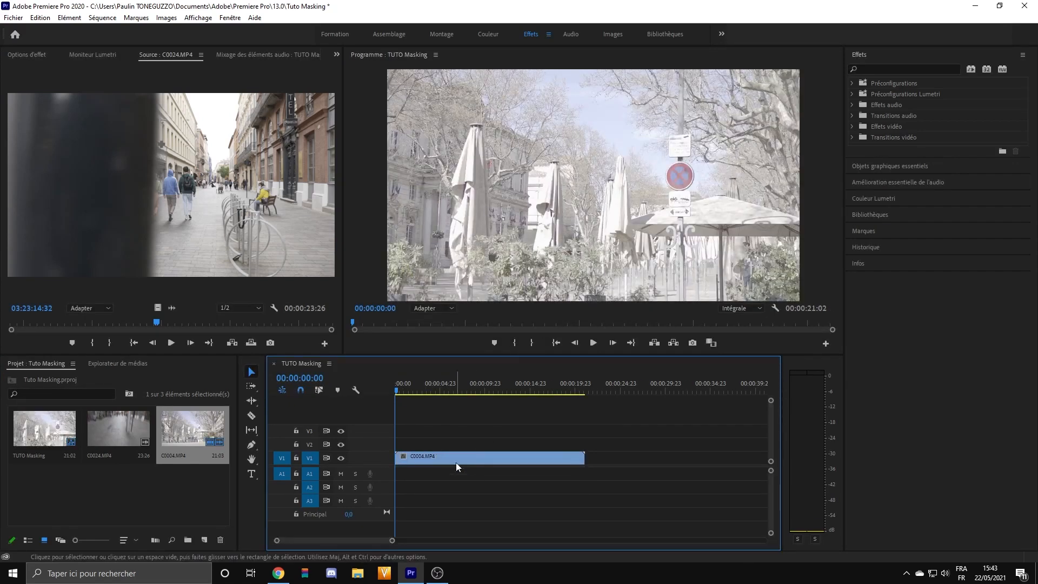
right_click(453, 455)
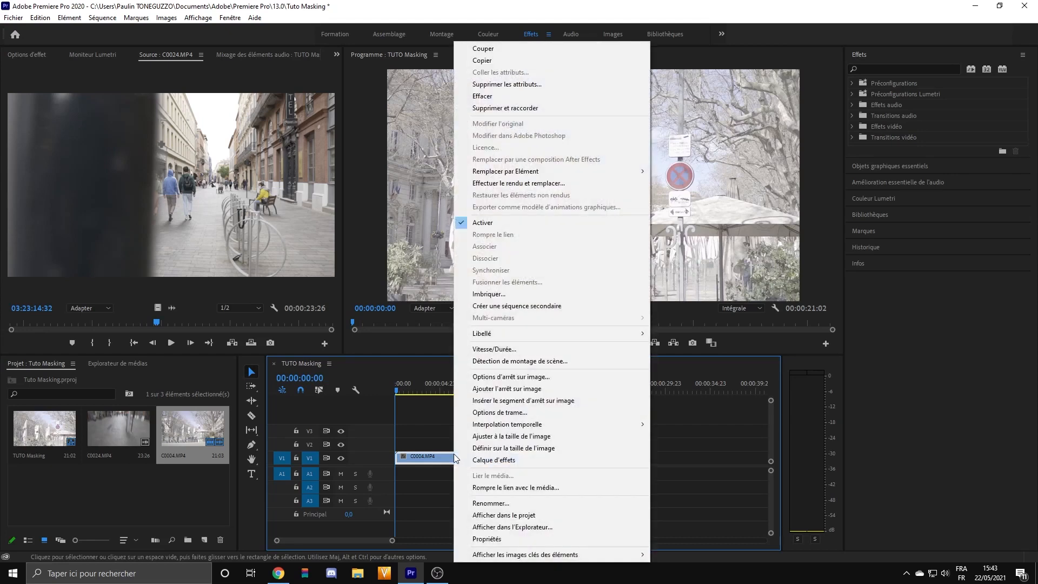
left_click(504, 435)
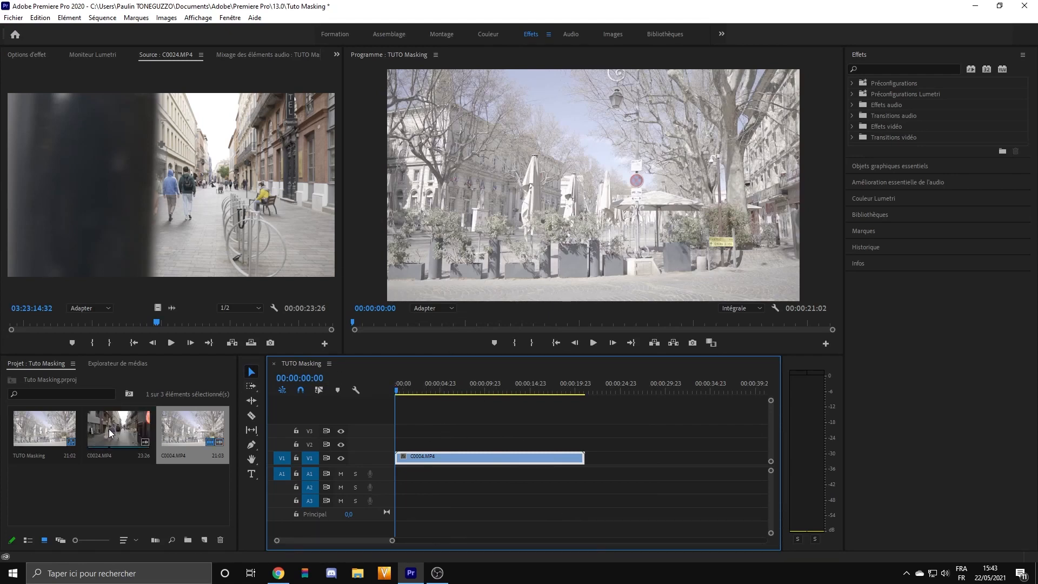
- Add C0024.MP4 on track V2 from the end of C0004.MP4, and trim the start of C0004.MP4 to 00:00:15:14
left_click_drag(108, 429, 591, 446)
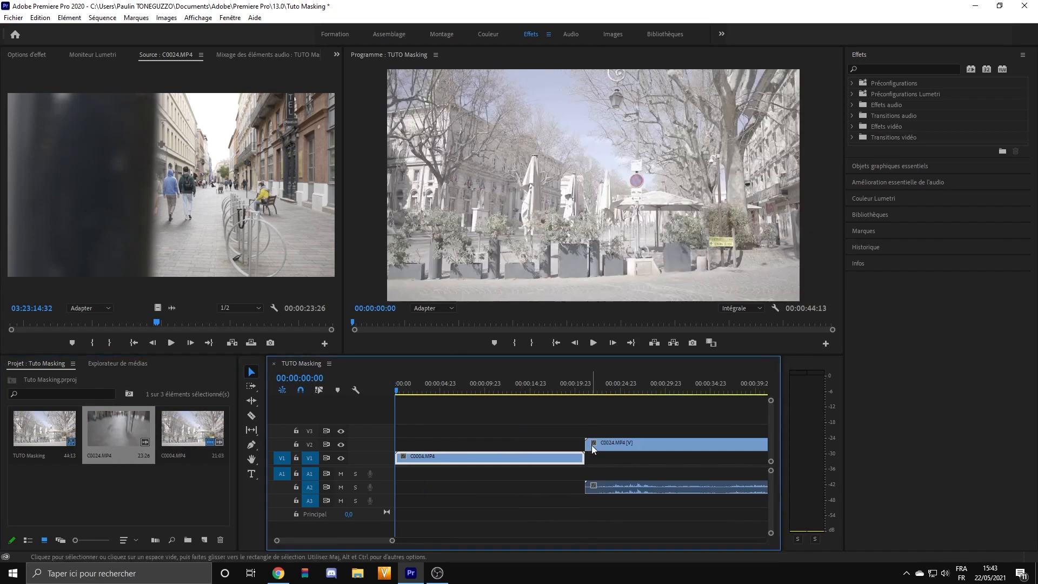
left_click_drag(404, 395, 530, 370)
key("space")
key("space")
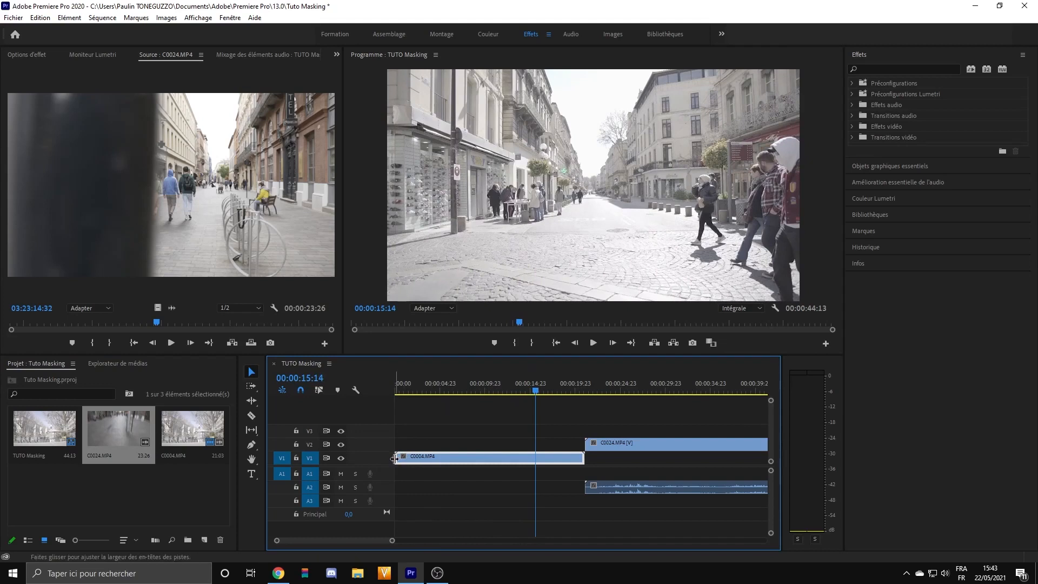
left_click_drag(398, 458, 535, 458)
key("space")
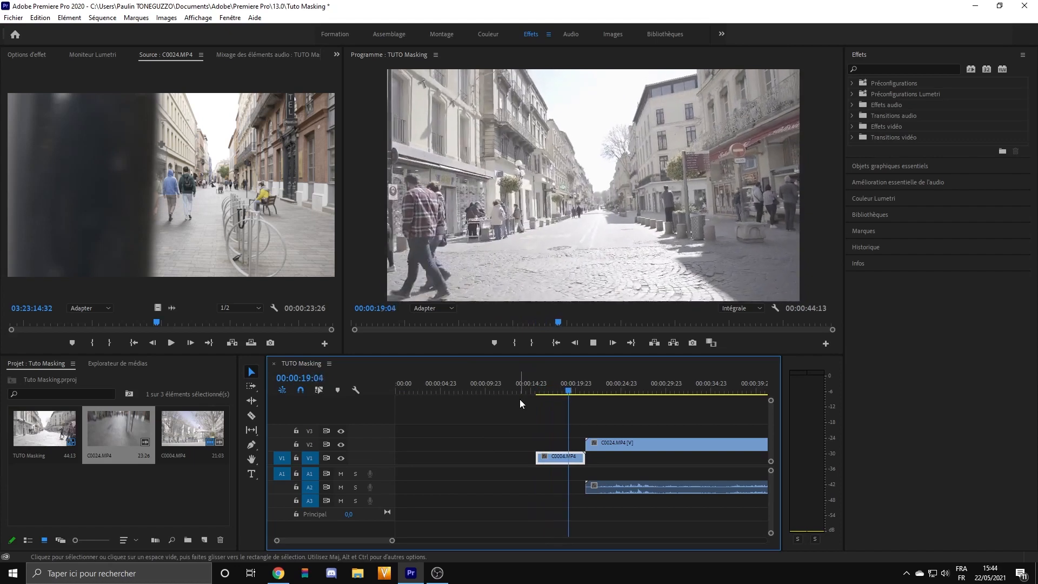
- Move C0004.MP4 to the timeline's start with C0024.MP4 directly behind it on V2, and play through C0024.MP4 to find the passing pole
left_click_drag(584, 458, 411, 473)
left_click_drag(633, 447, 469, 447)
left_click(448, 391)
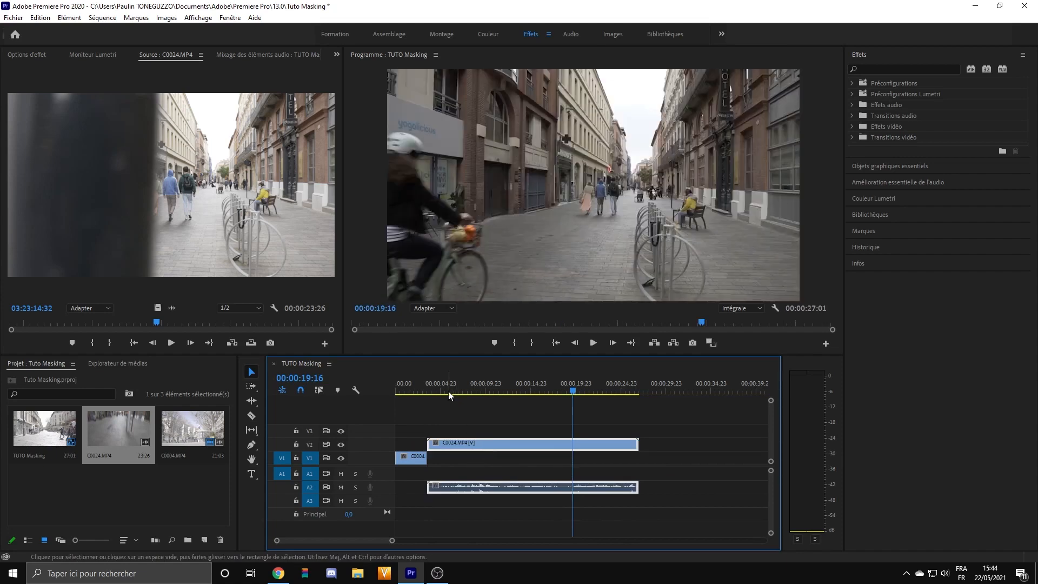
key("space")
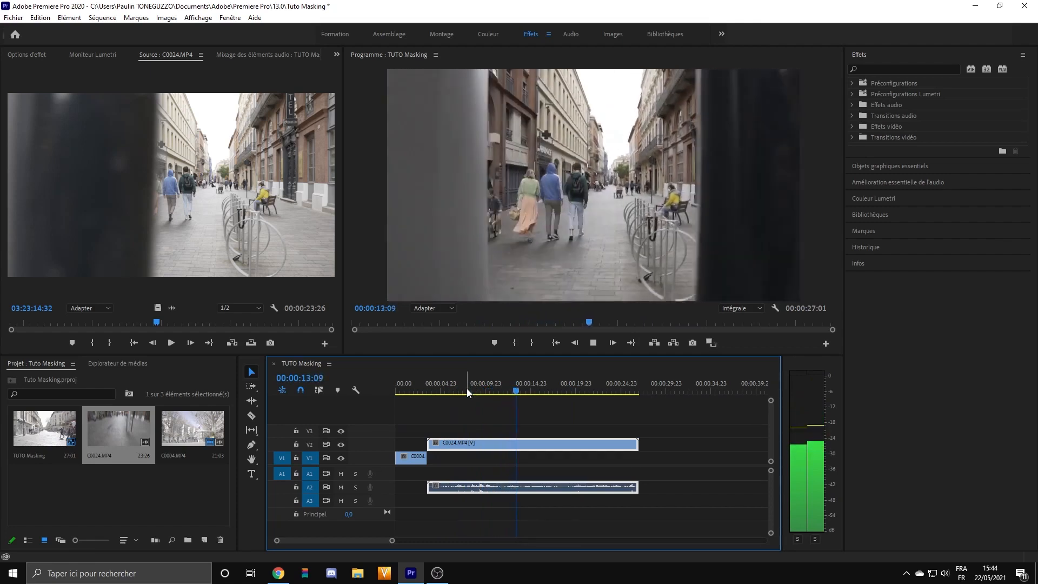
key("space")
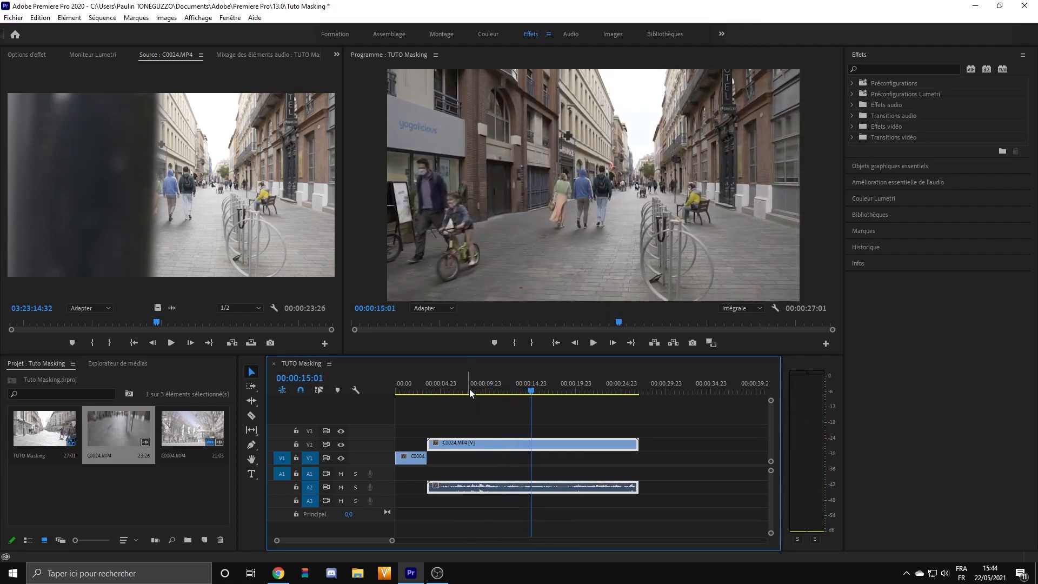
mouse_move(532, 392)
left_mouse_down()
mouse_move(513, 390)
mouse_move(522, 395)
left_mouse_up()
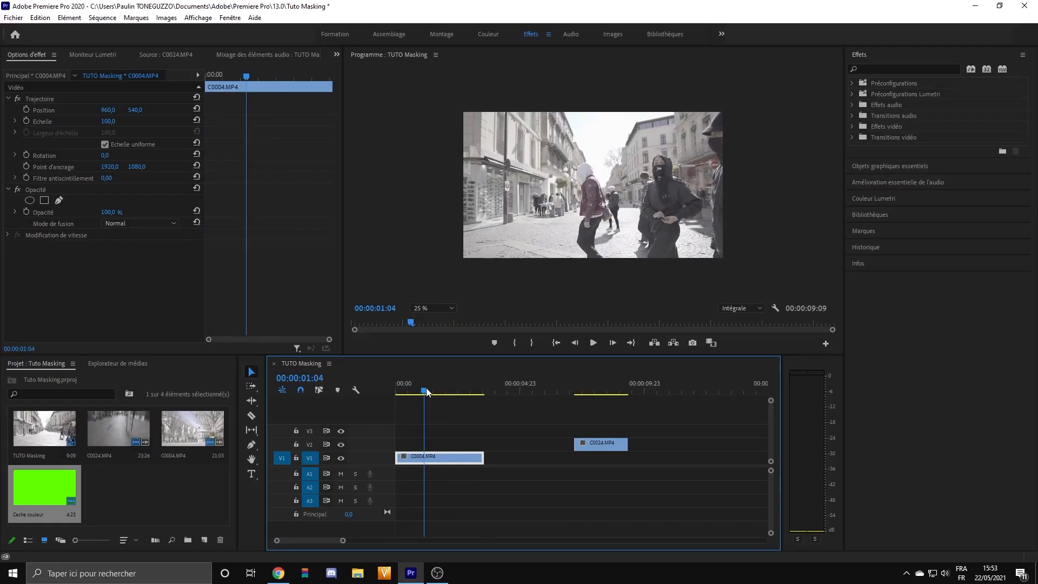
- Create a bright green colour matte (36FF00) in the project, keeping the name Cache couleur
left_click_drag(427, 391, 575, 404)
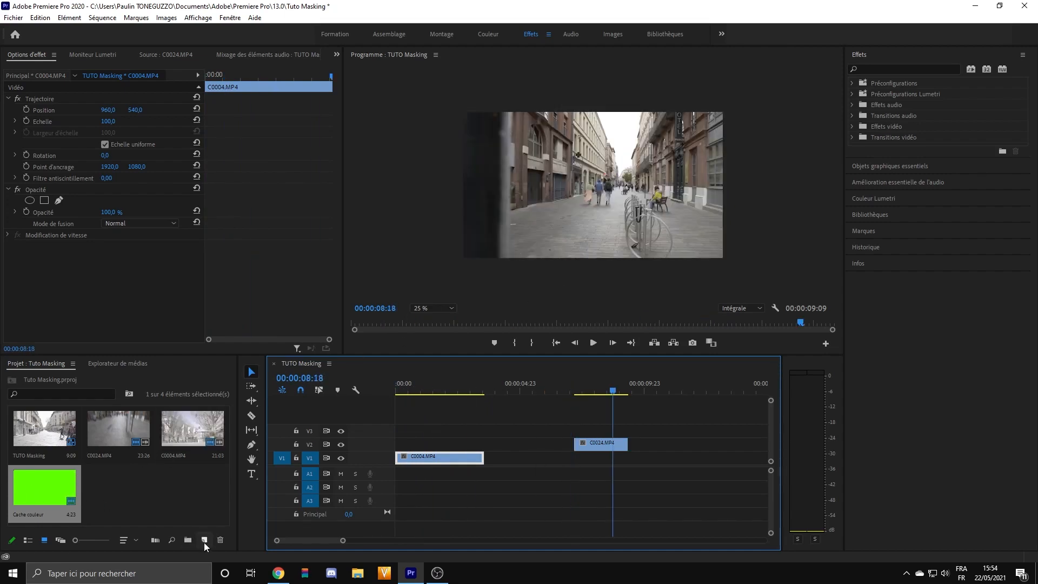
left_click(204, 540)
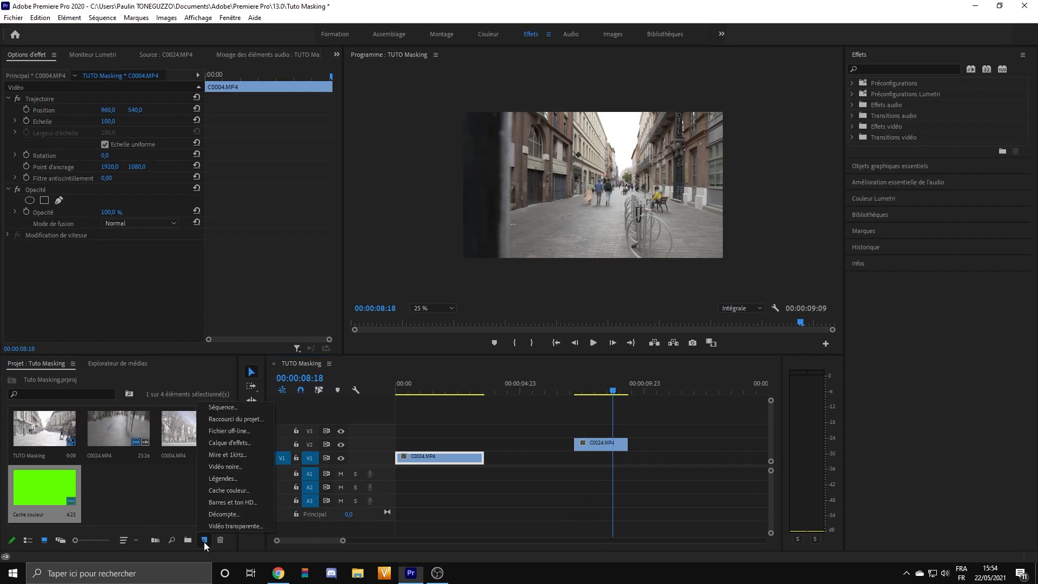
left_click(219, 489)
left_click(530, 325)
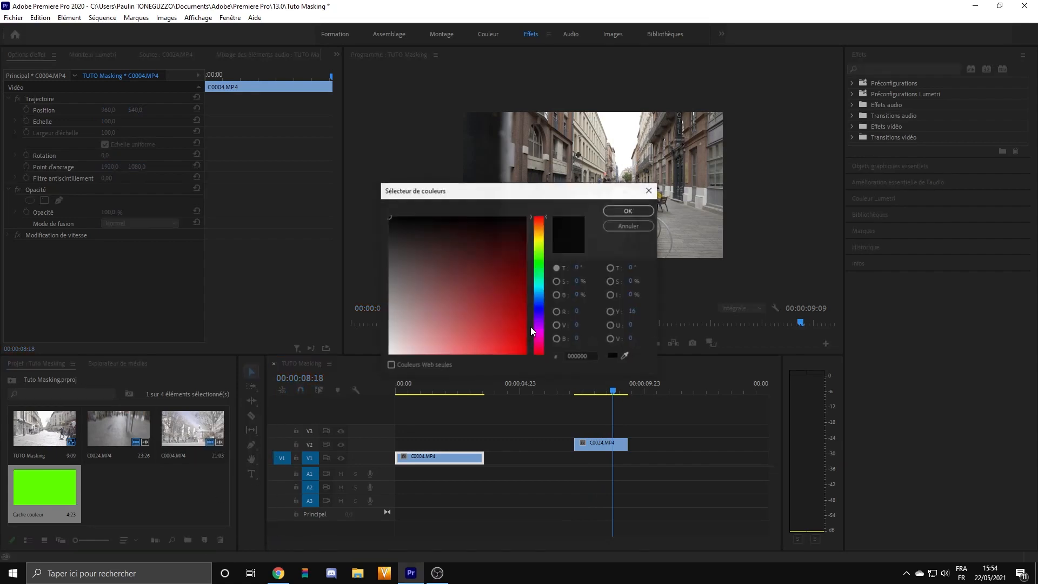
left_click(538, 257)
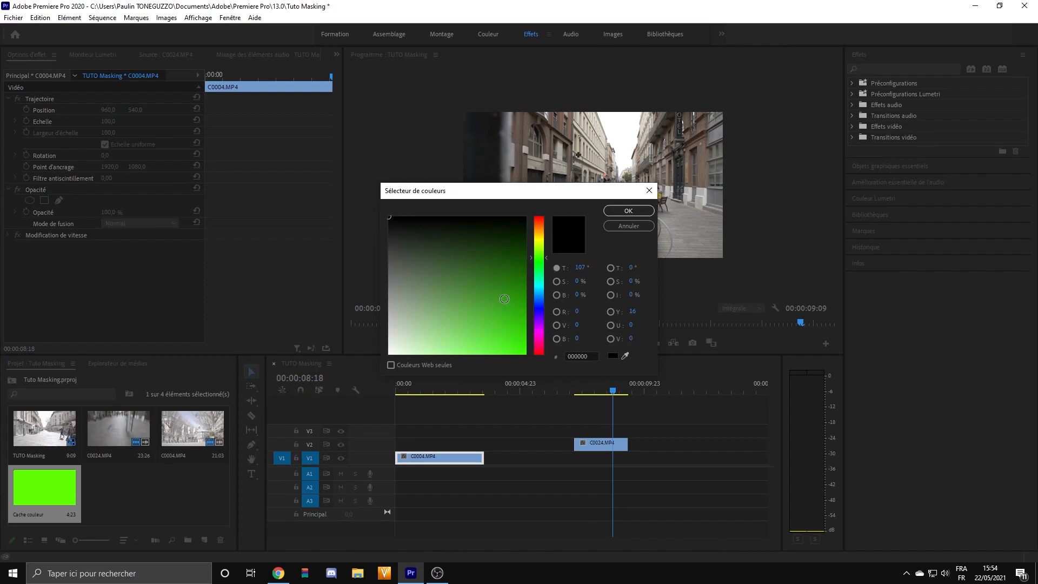
left_click_drag(483, 304, 554, 402)
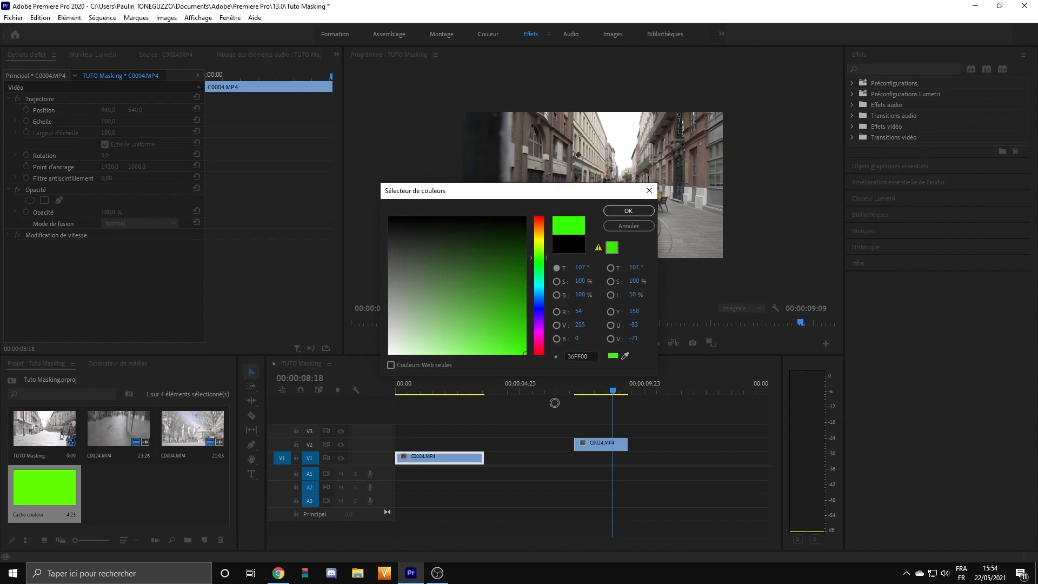
left_click(627, 210)
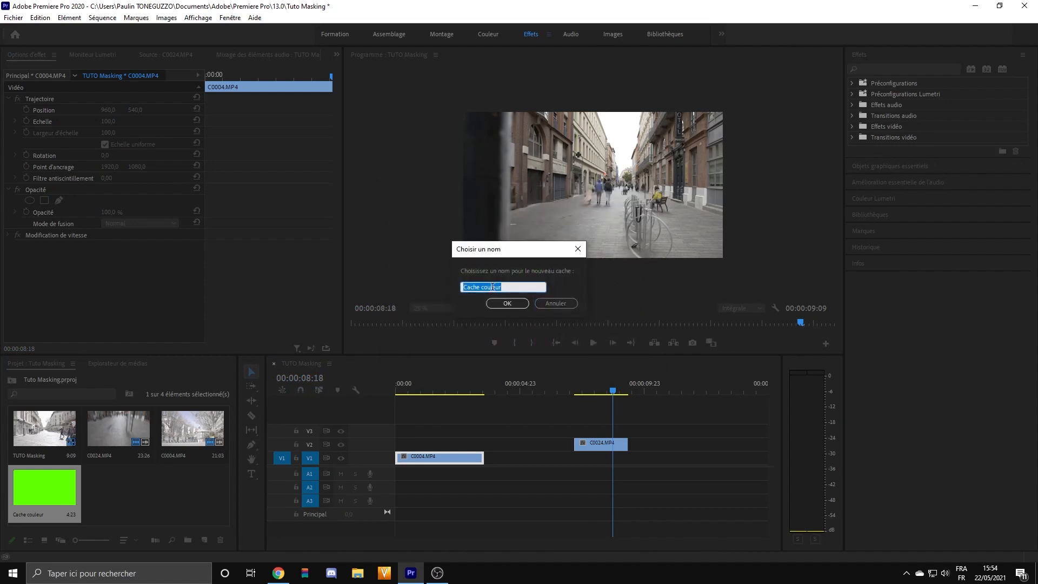
left_click(508, 303)
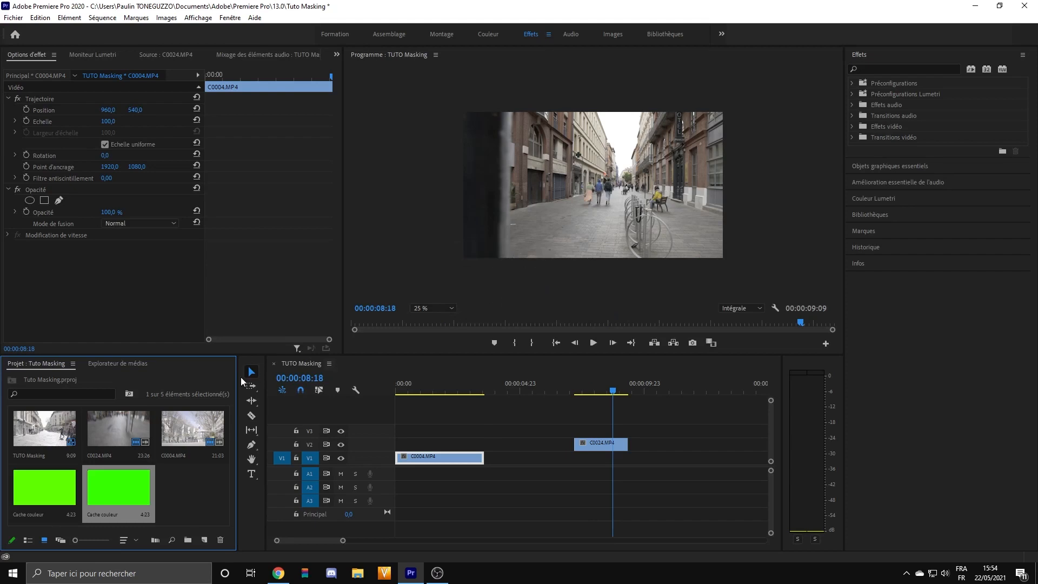
- Place the new green matte on track V1 beneath C0024.MP4 and set the playhead to 00:00:07:13
left_click_drag(139, 500, 562, 458)
mouse_move(591, 397)
left_mouse_down()
mouse_move(583, 390)
mouse_move(591, 394)
left_mouse_up()
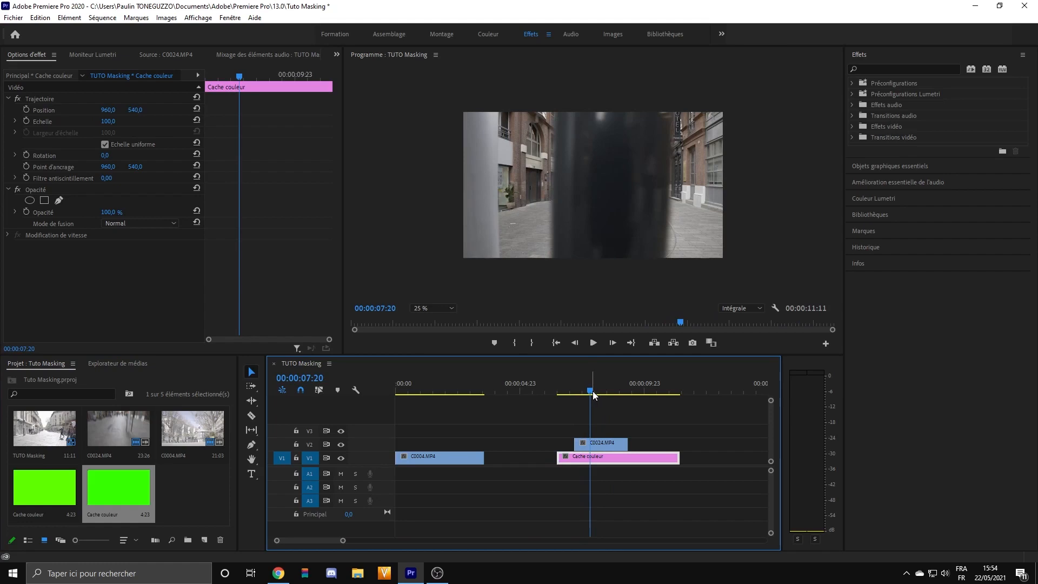
left_click_drag(593, 391, 583, 391)
- Draw a closed four-point opacity mask with the Pen on C0024.MP4, following the dark pole's left edge and extending beyond the frame's right side
left_click(605, 446)
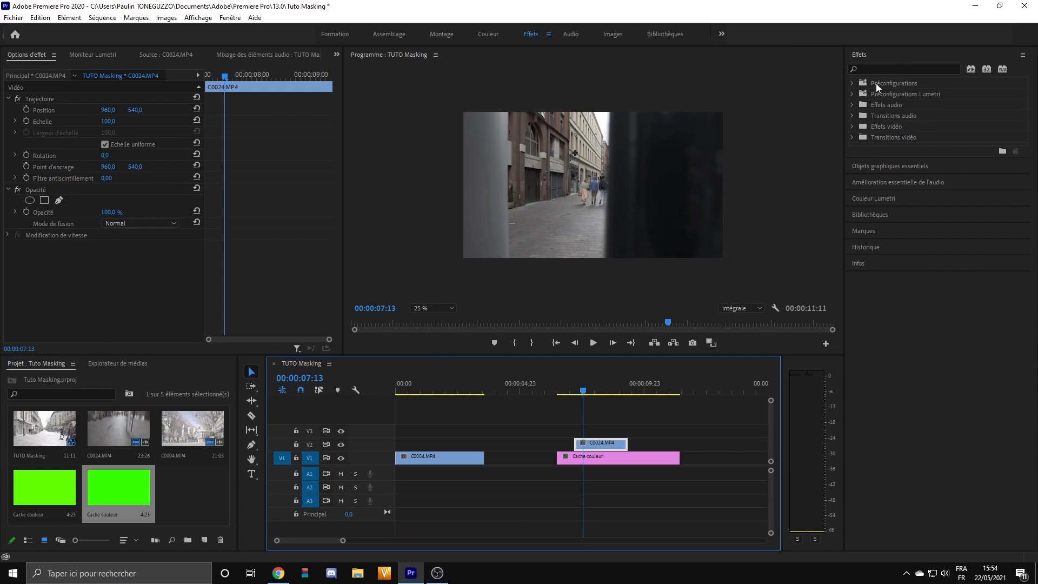
left_click(58, 200)
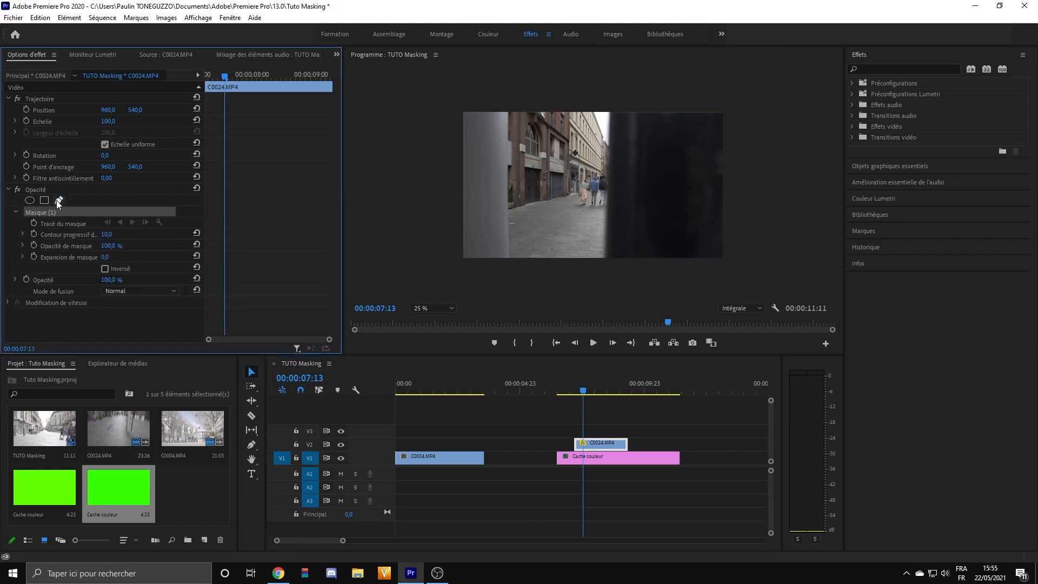
left_click(606, 275)
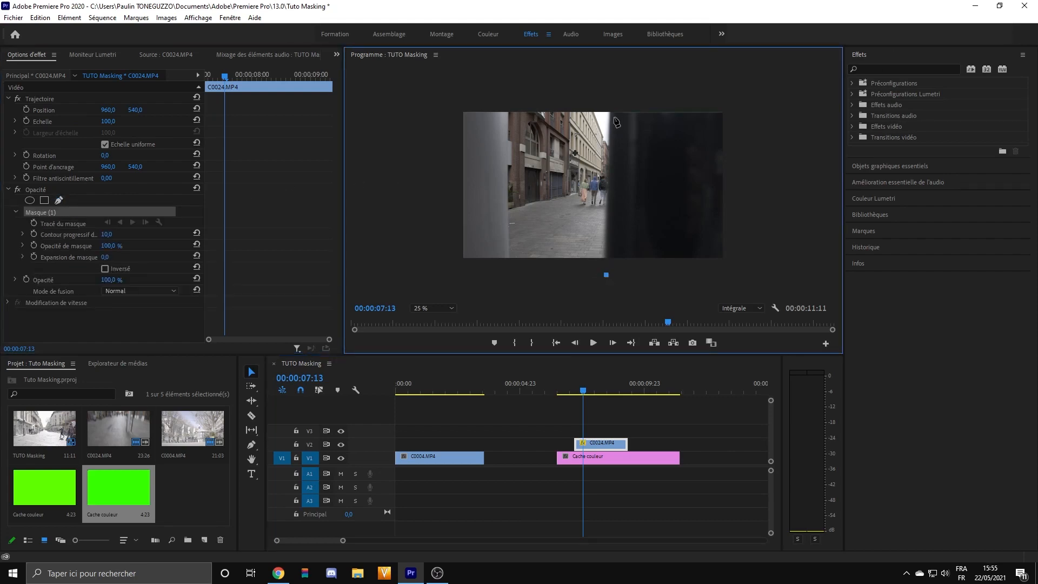
left_click(610, 95)
left_click(815, 97)
left_click(809, 280)
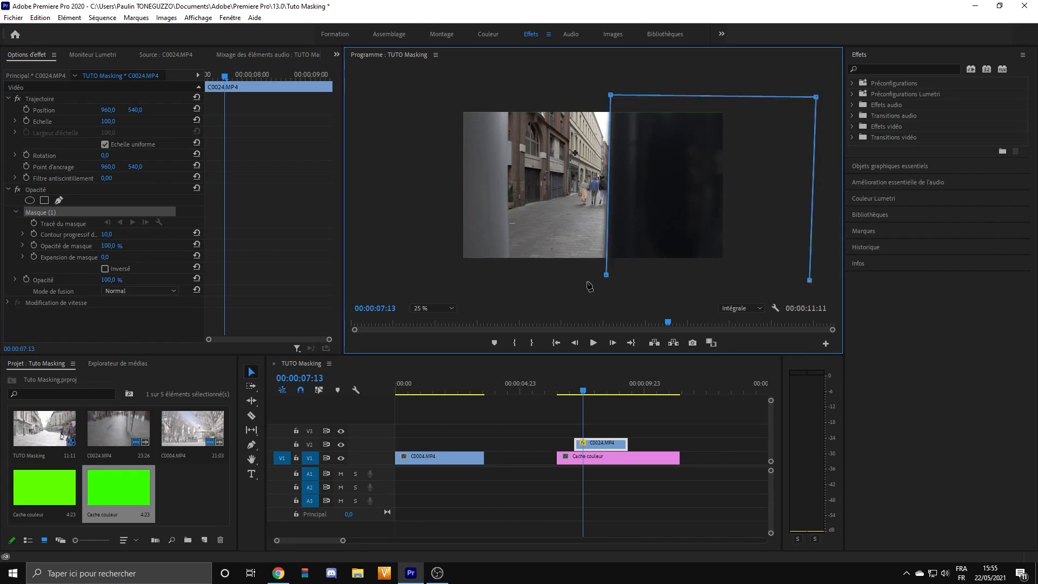
left_click(606, 276)
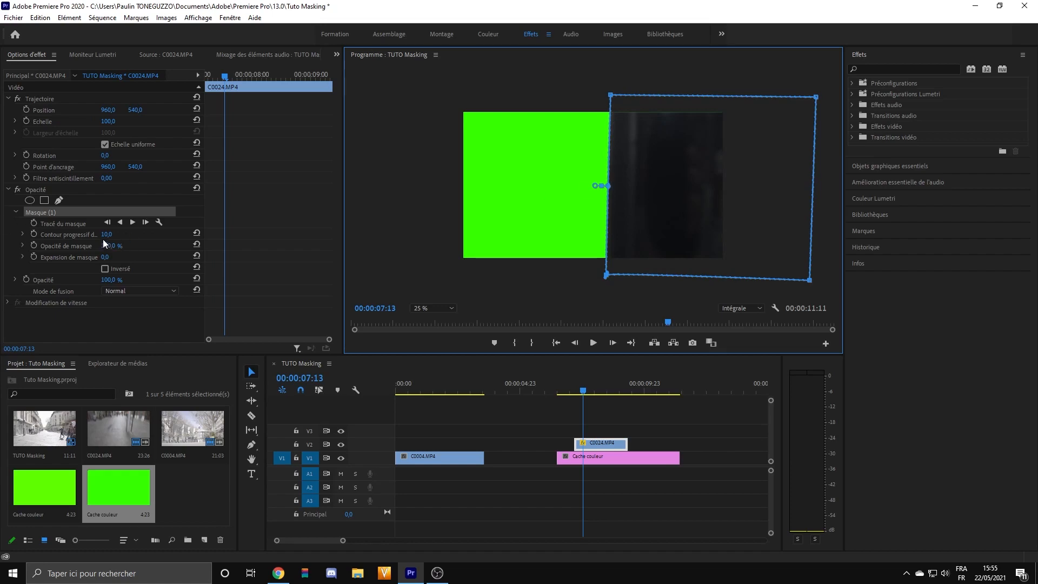
- Set the feather of the opacity mask on C0024.MP4 to 50
left_click_drag(104, 235, 129, 236)
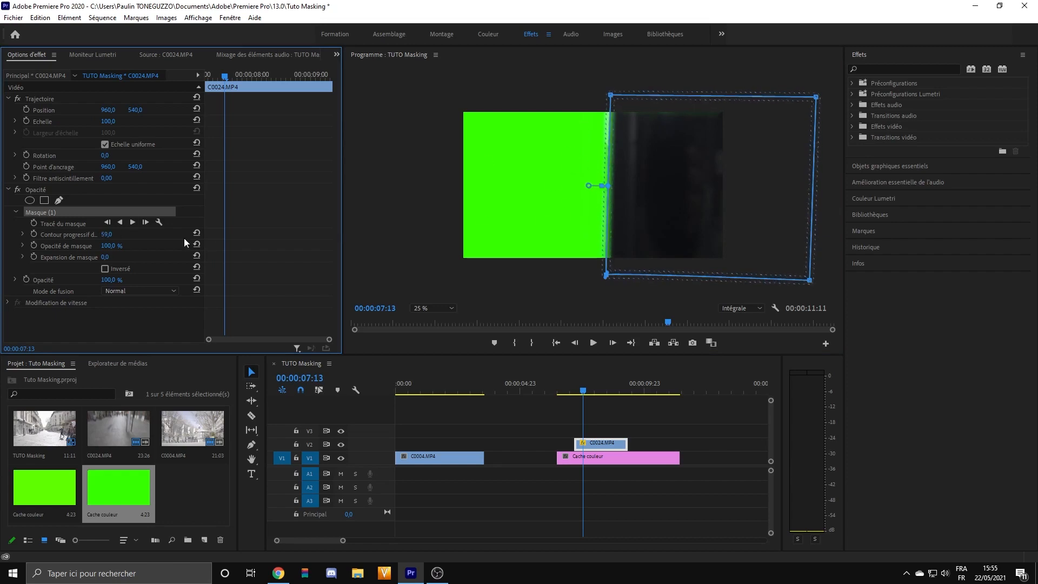
left_click(107, 235)
type("50")
key("Return")
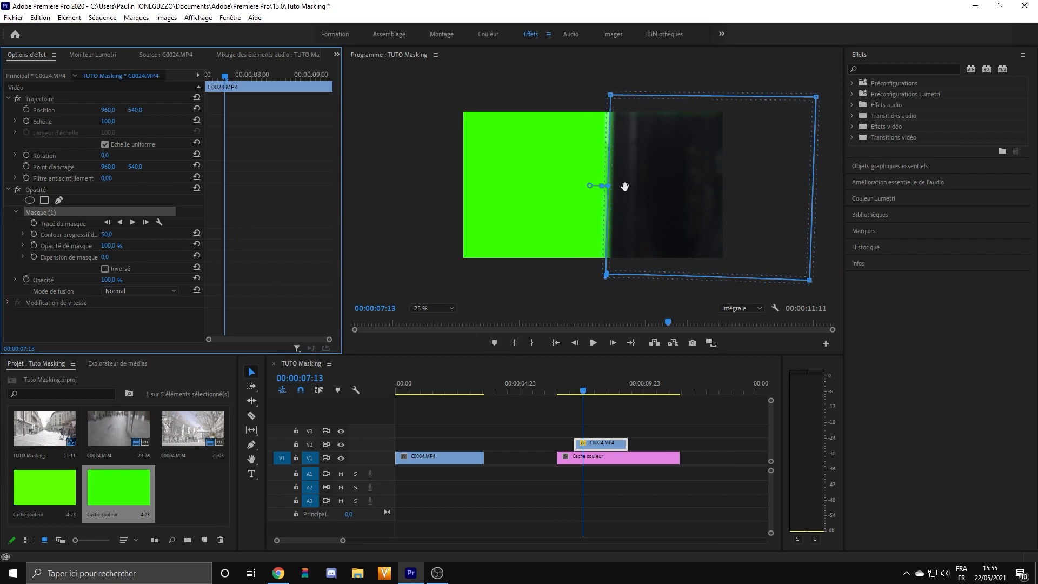
- Start mask path keyframing for C0024.MP4 at 00:00:07:14 and select the mask for editing
left_click(580, 395)
key("space")
left_click_drag(579, 395, 583, 402)
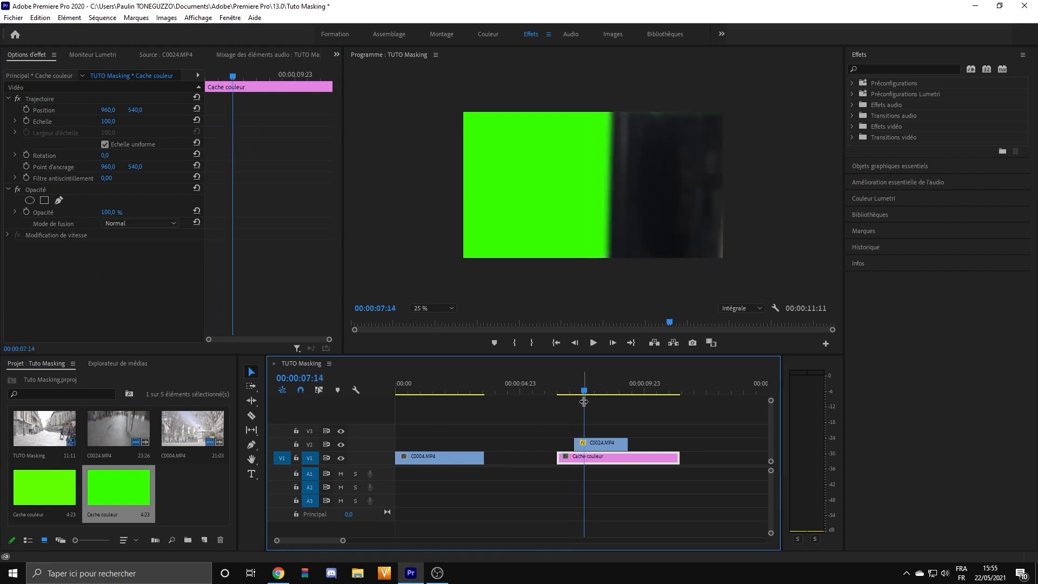
left_click(592, 444)
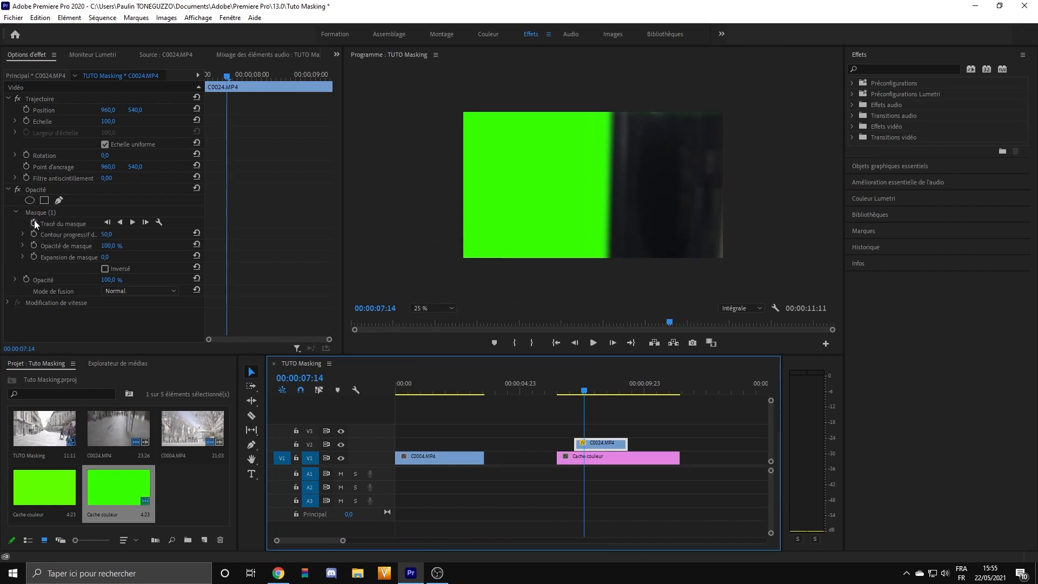
left_click(34, 220)
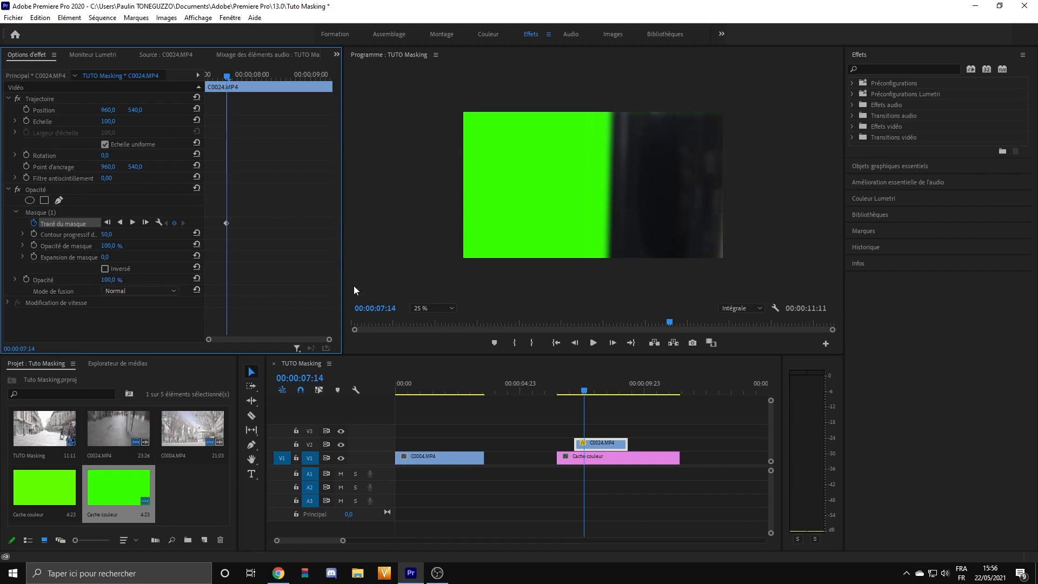
left_click(42, 213)
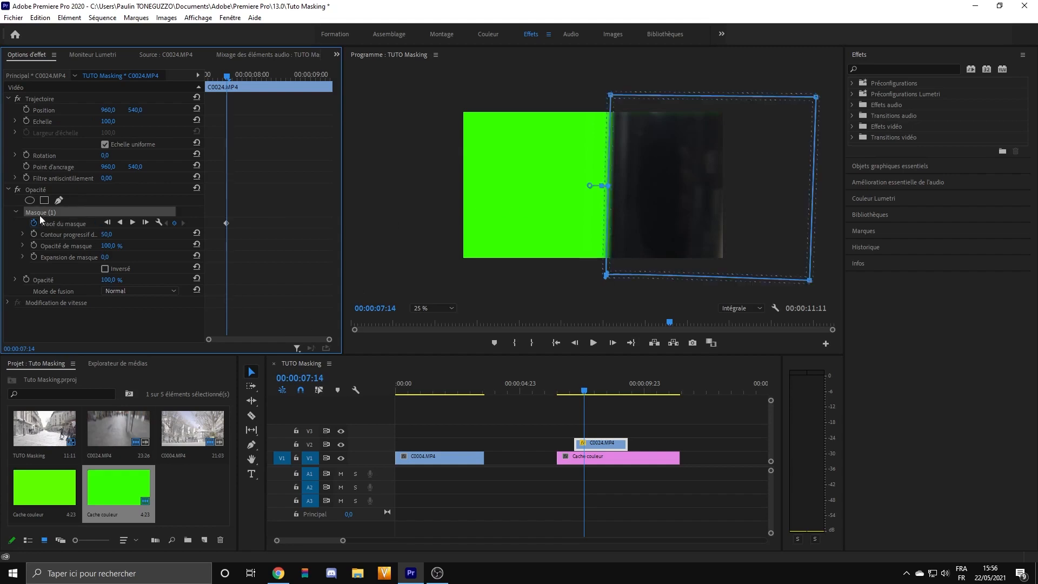
- Shift the opacity mask across the frame and realign its left side with the pole's left edge at 00:00:07:14
left_click(651, 166)
left_click_drag(654, 165, 602, 163)
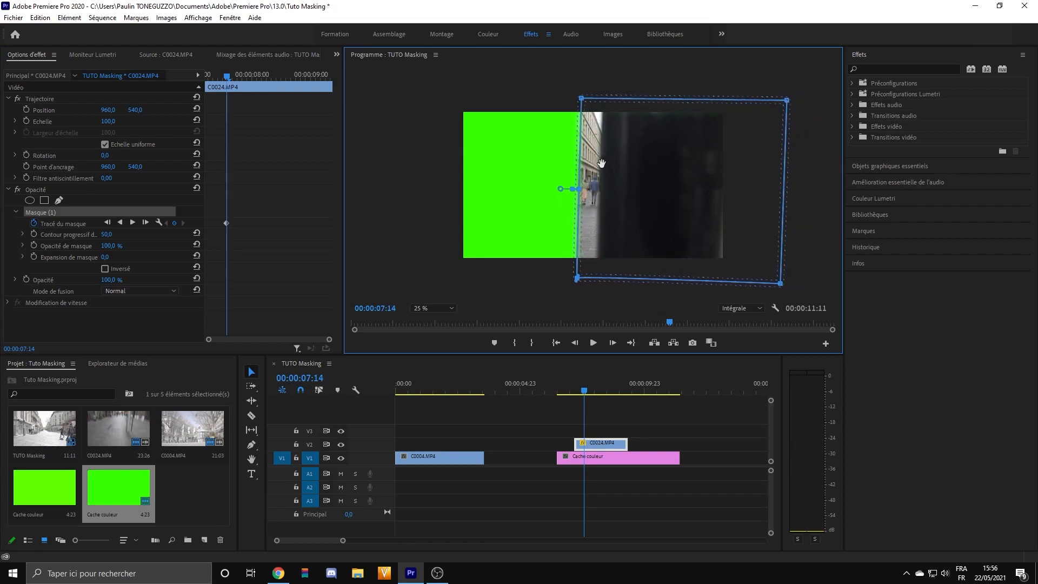
left_click_drag(592, 168, 619, 167)
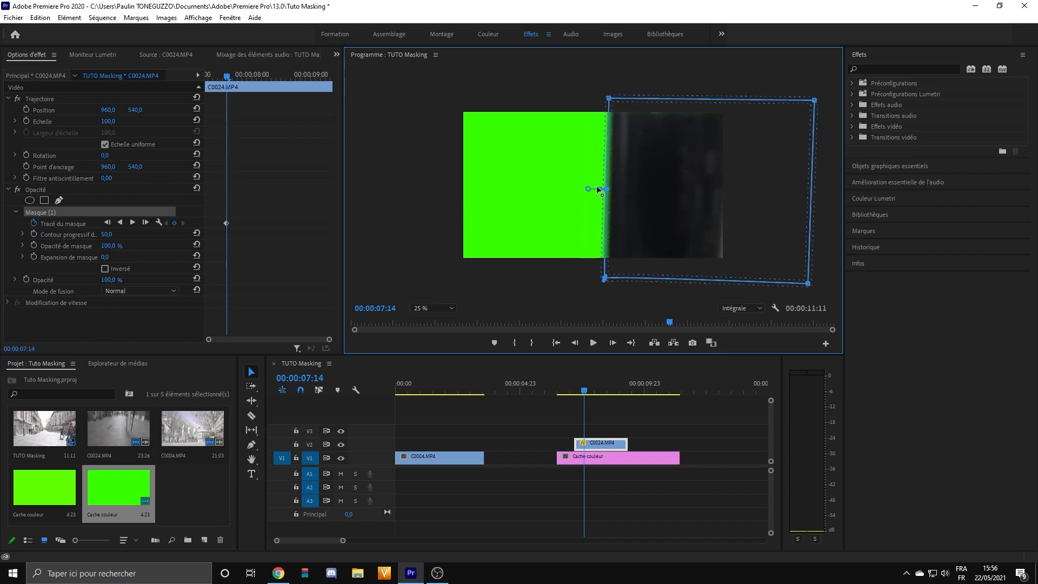
- Key the mask path at 00:00:07:23 by moving the whole mask onto the pole's left edge
left_click_drag(228, 74, 251, 73)
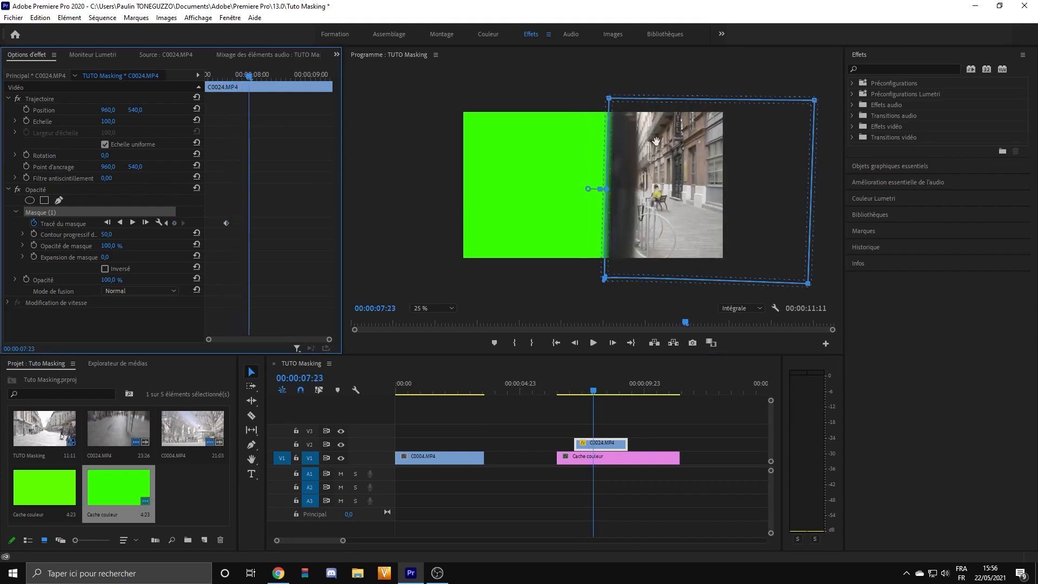
left_click(688, 181)
left_click_drag(687, 181, 611, 176)
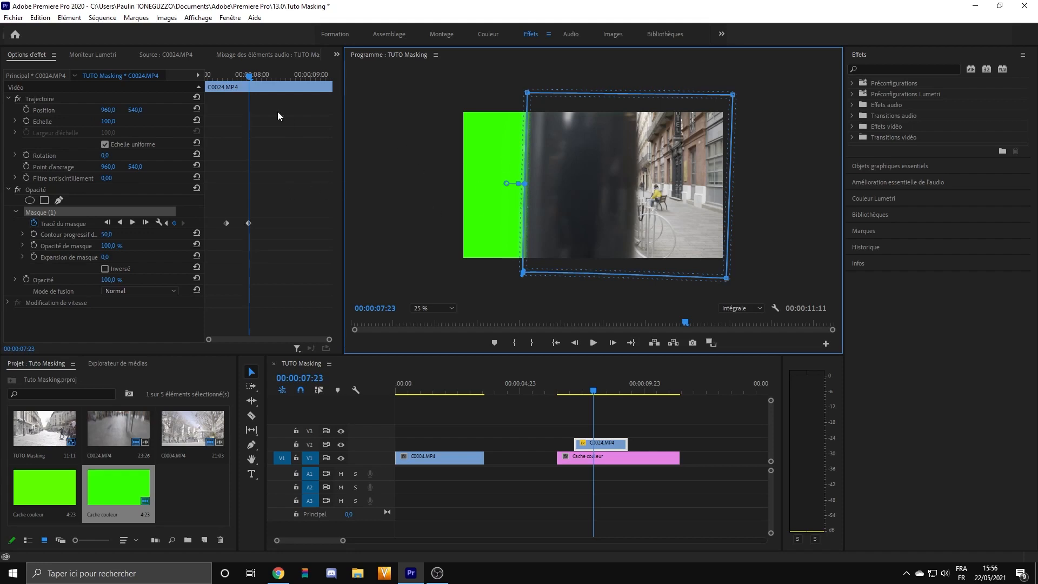
- Key the mask at 00:00:08:04 on the pole's left edge, extending its two right points beyond the frame's right side
left_click_drag(253, 75, 262, 75)
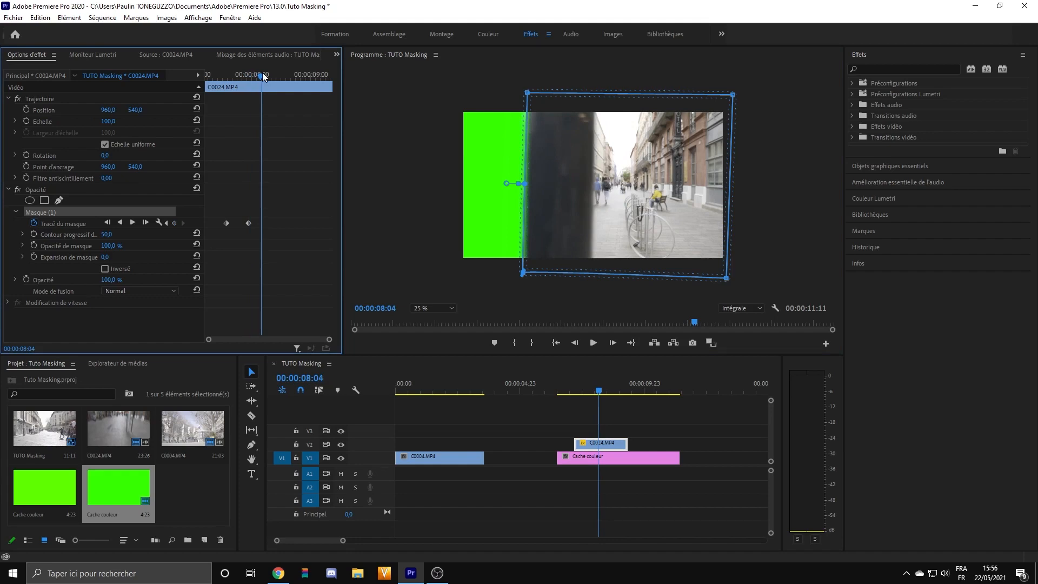
left_click_drag(589, 160, 546, 157)
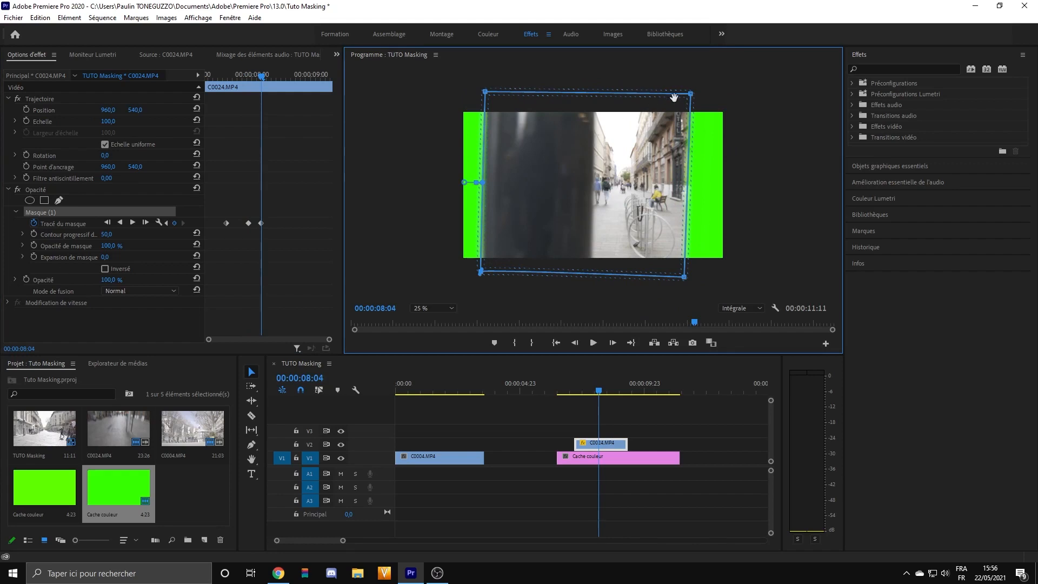
left_click_drag(691, 94, 785, 92)
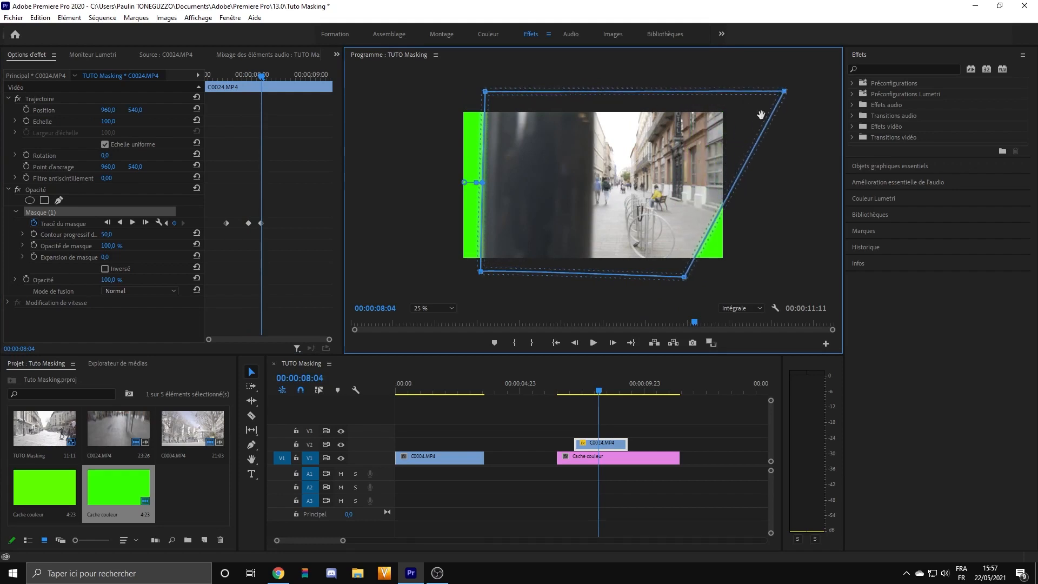
left_click_drag(683, 277, 771, 277)
- Move the mask past the frame's left side at 00:00:08:08 and play back the masked passage
left_click_drag(261, 77, 272, 78)
left_click_drag(557, 149, 523, 147)
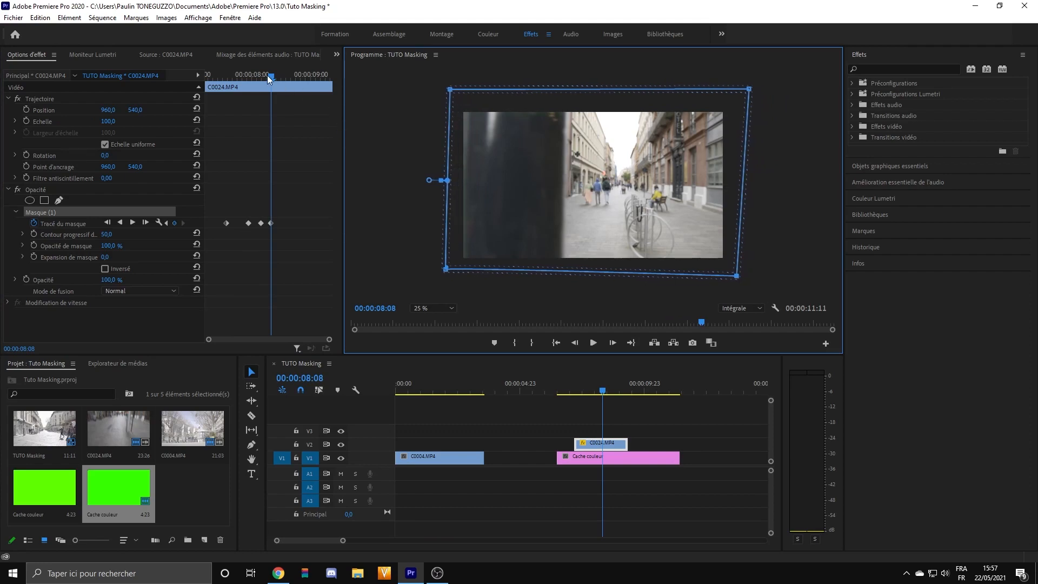
left_click_drag(270, 77, 205, 85)
key("space")
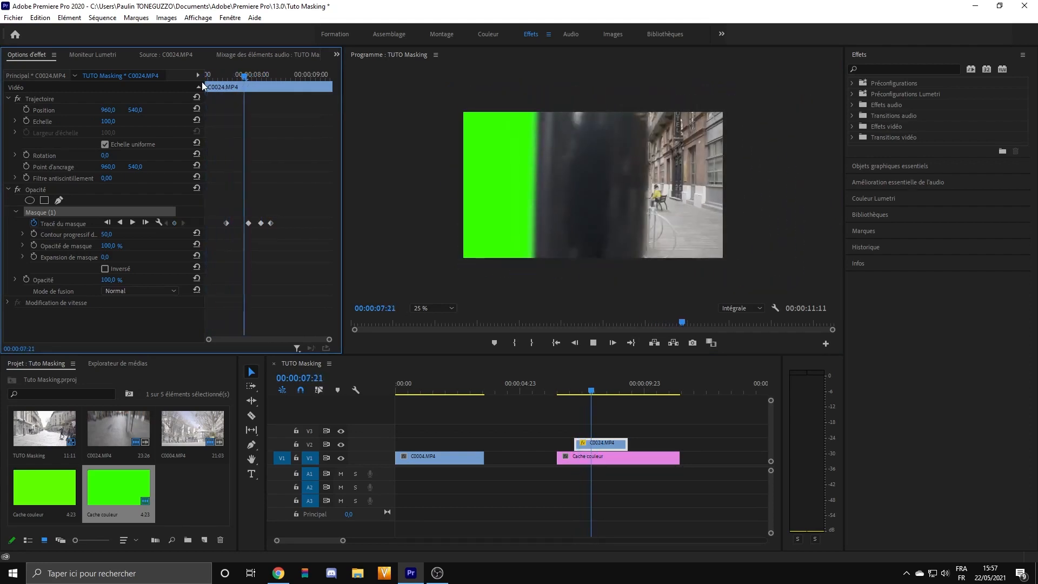
key("space")
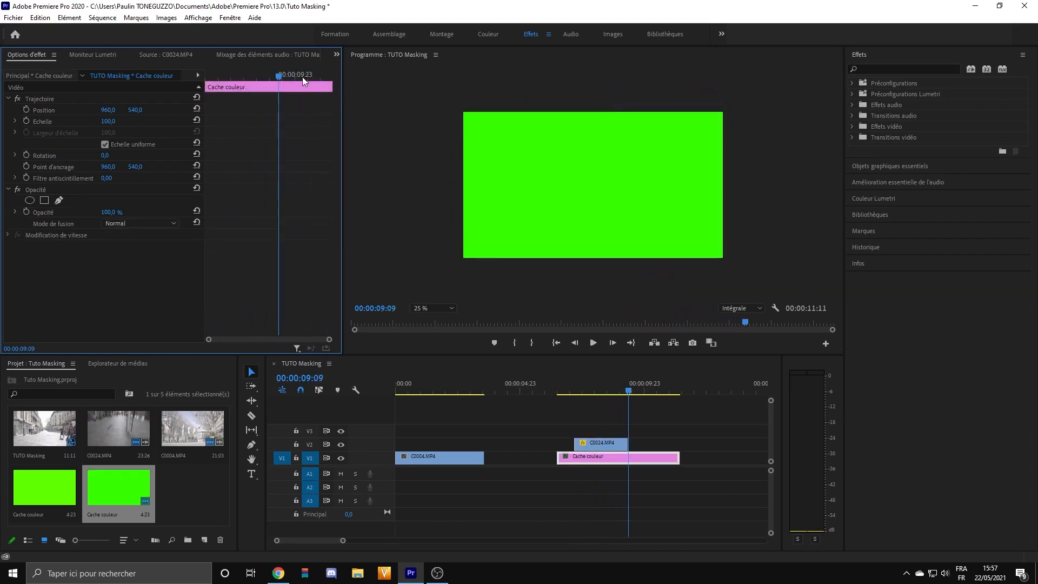
left_click(572, 390)
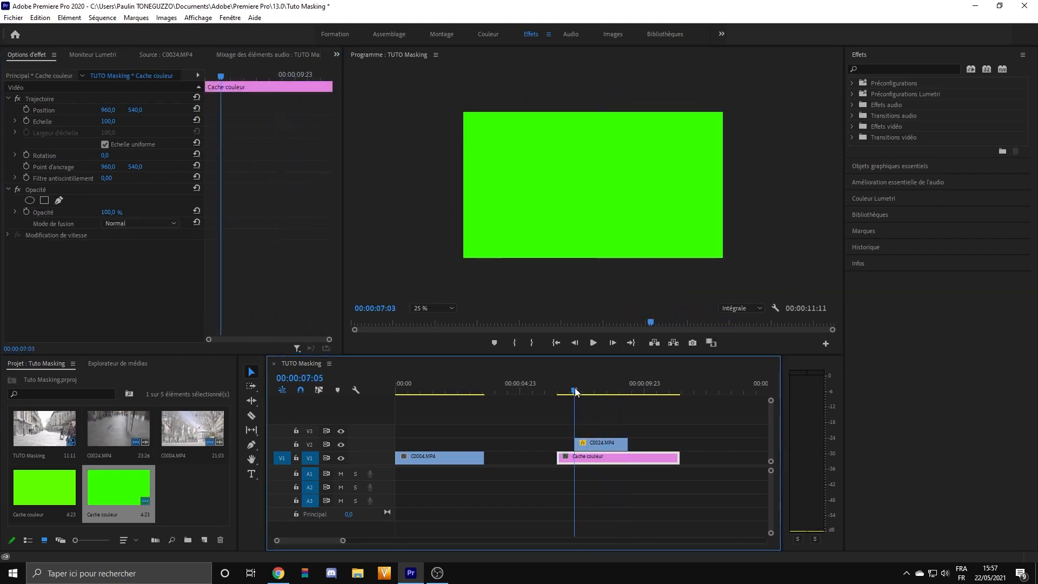
left_click_drag(574, 391, 576, 392)
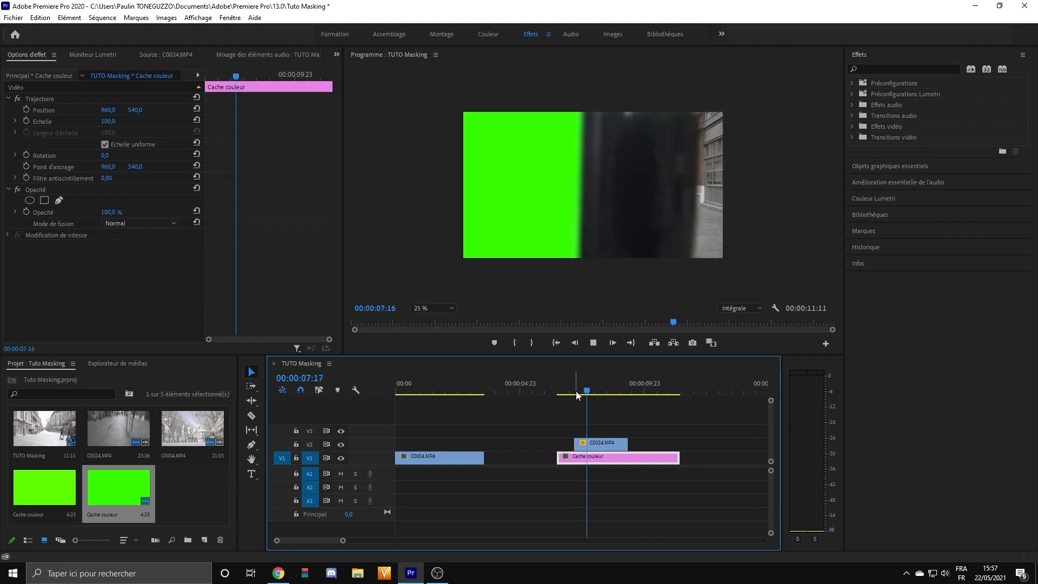
key("space")
- Key the mask path at the start of C0024.MP4, 00:00:07:05, by moving the mask onto the pole's left edge
left_click_drag(573, 391, 576, 393)
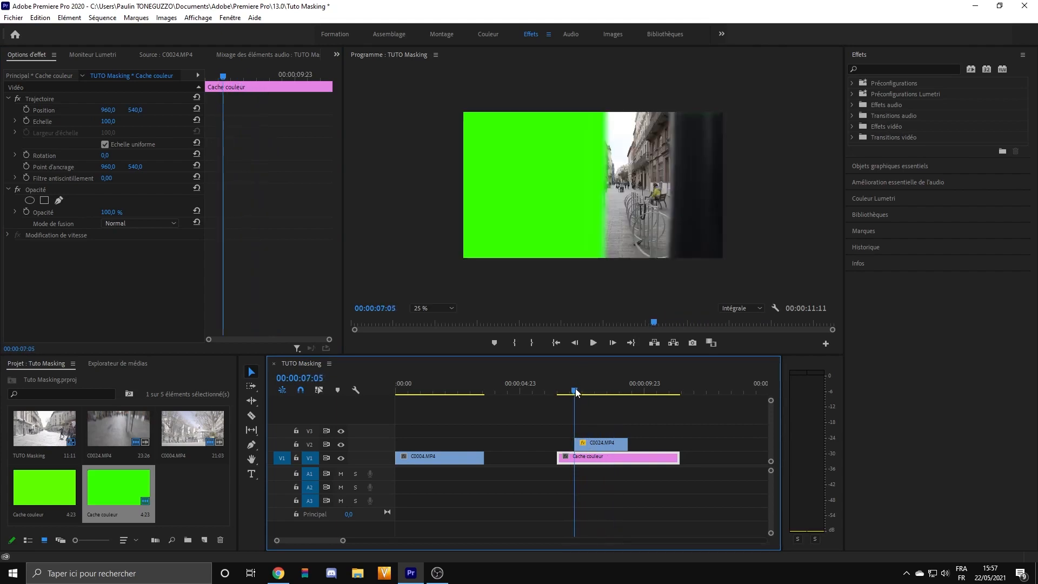
left_click(598, 443)
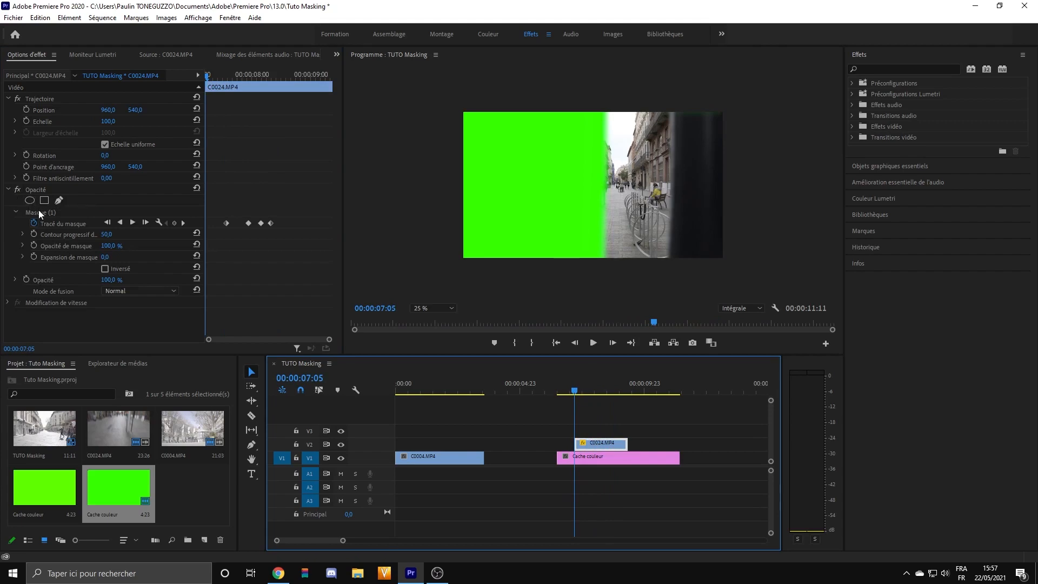
left_click(39, 213)
left_click_drag(662, 184, 723, 179)
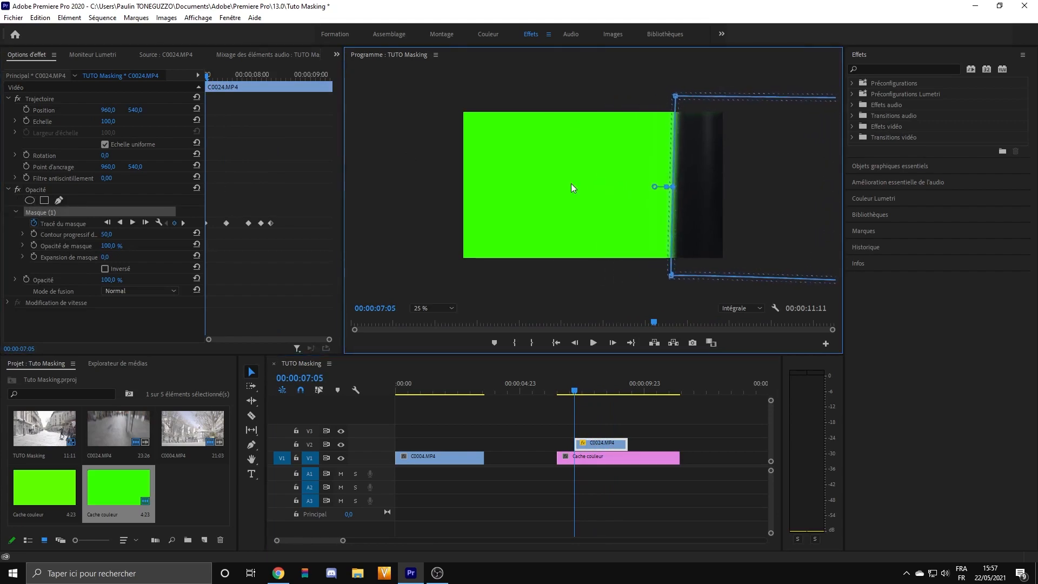
- Play back the mask animation, realign the mask with the pole's left edge at 00:00:07:12, and scrub to 00:00:08:12
key("space")
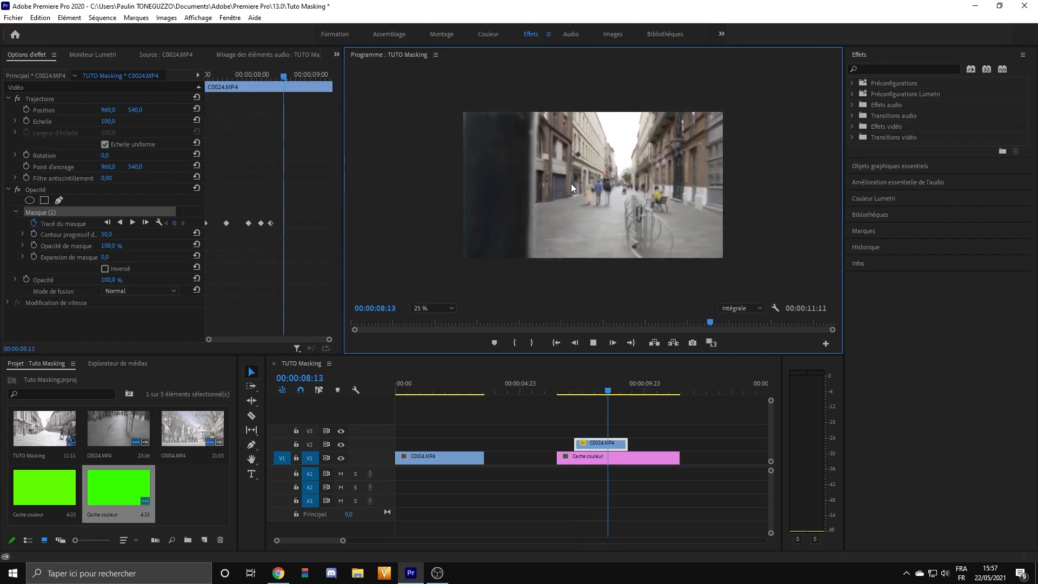
left_click(578, 393)
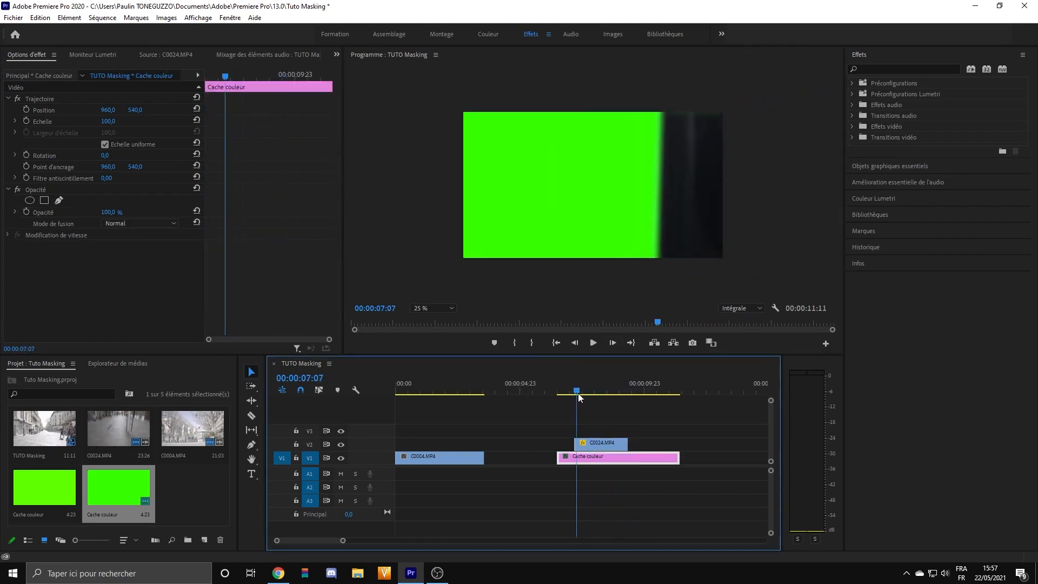
left_click_drag(578, 394, 582, 395)
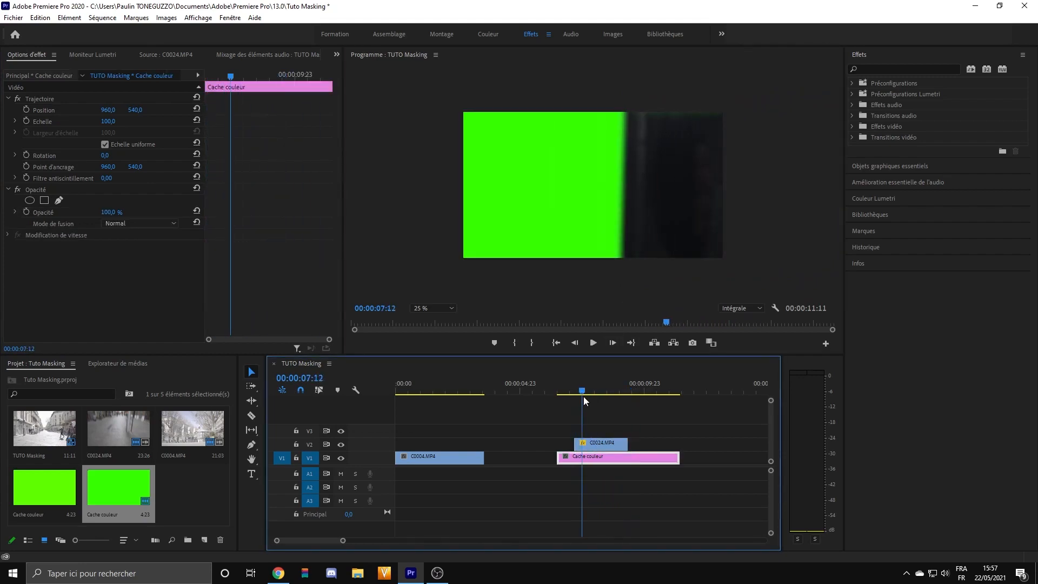
left_click(599, 444)
left_click(46, 212)
left_click_drag(678, 184, 644, 185)
left_click_drag(580, 395, 606, 394)
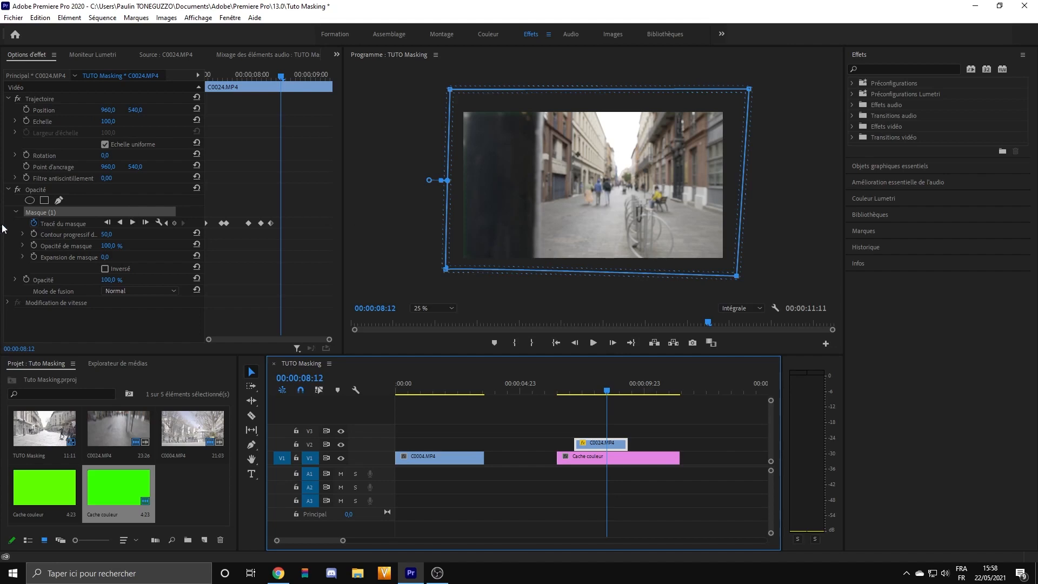
- Collapse the mask and opacity settings and delete the green matte beneath C0024.MP4 from track V1
left_click(16, 211)
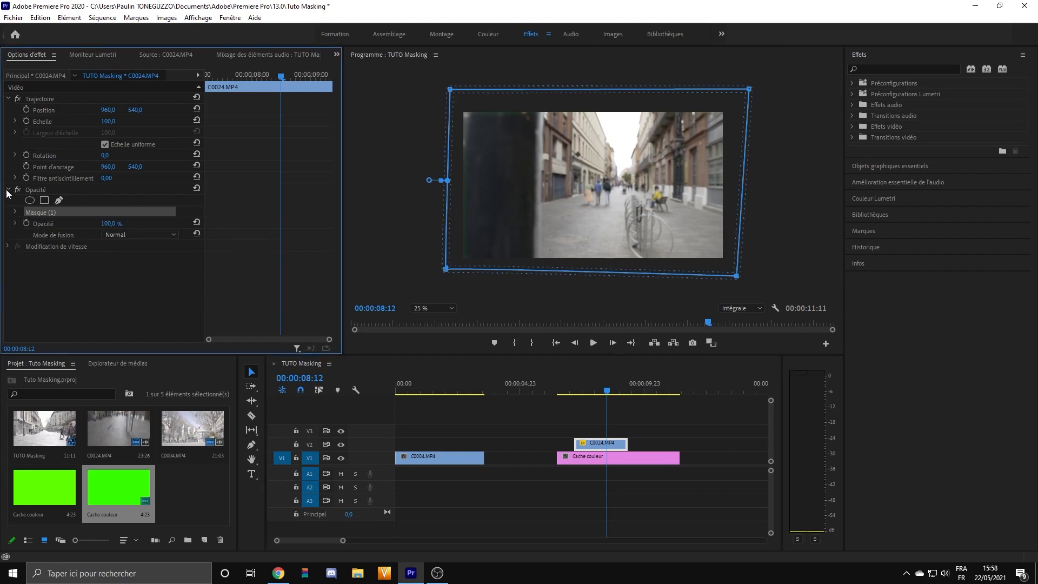
left_click(8, 190)
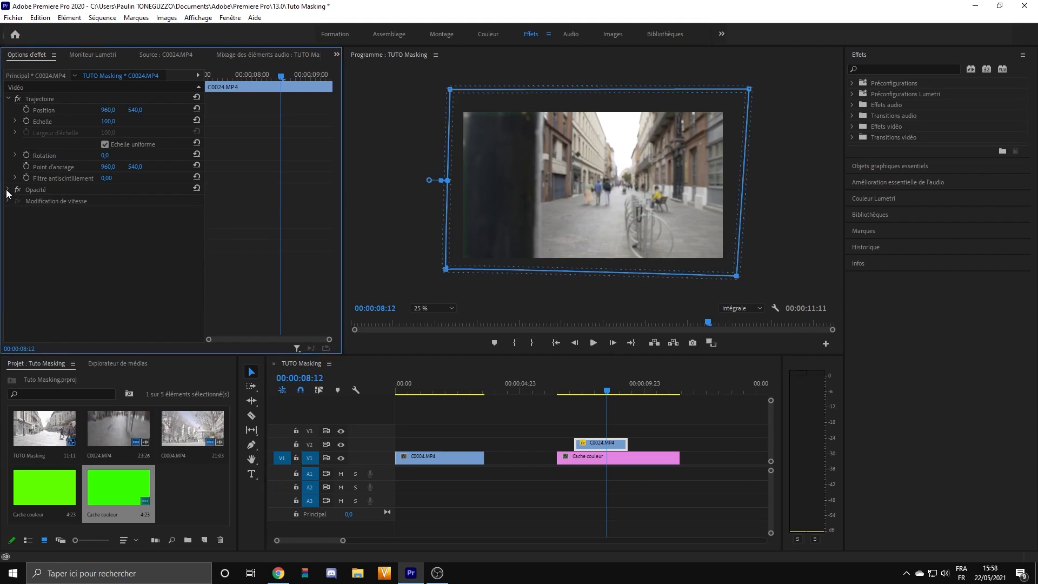
left_click(595, 459)
key("Delete")
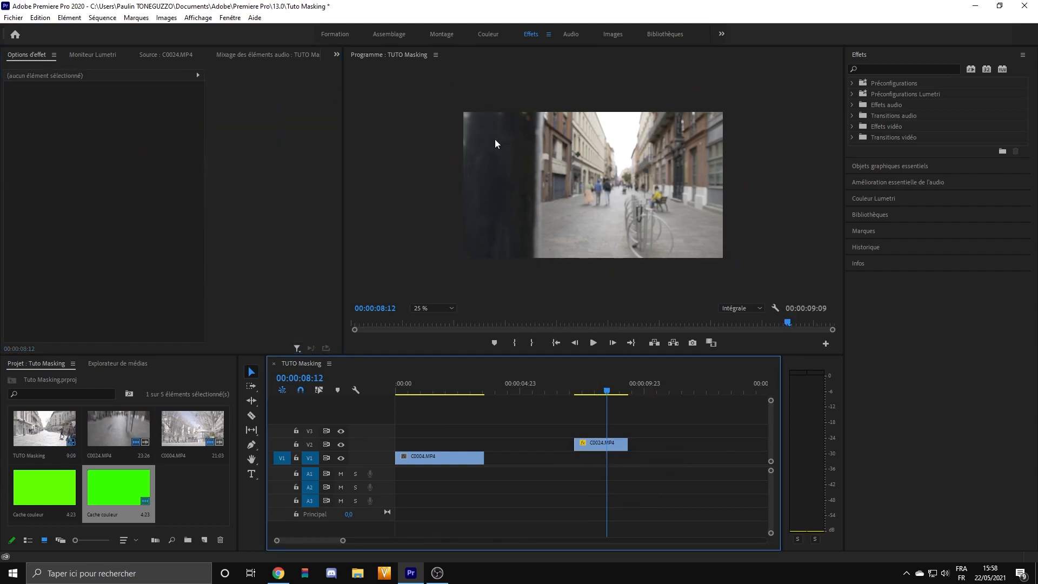
- Play back the masked C0024.MP4 from its start to check it without the green matte
left_click(587, 390)
left_click(600, 444)
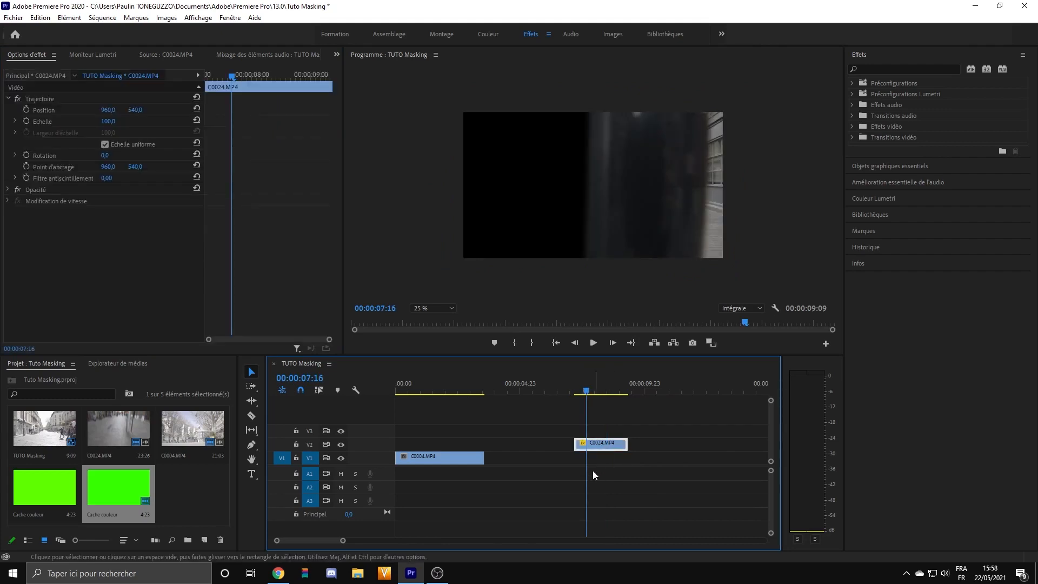
left_click(577, 391)
key("space")
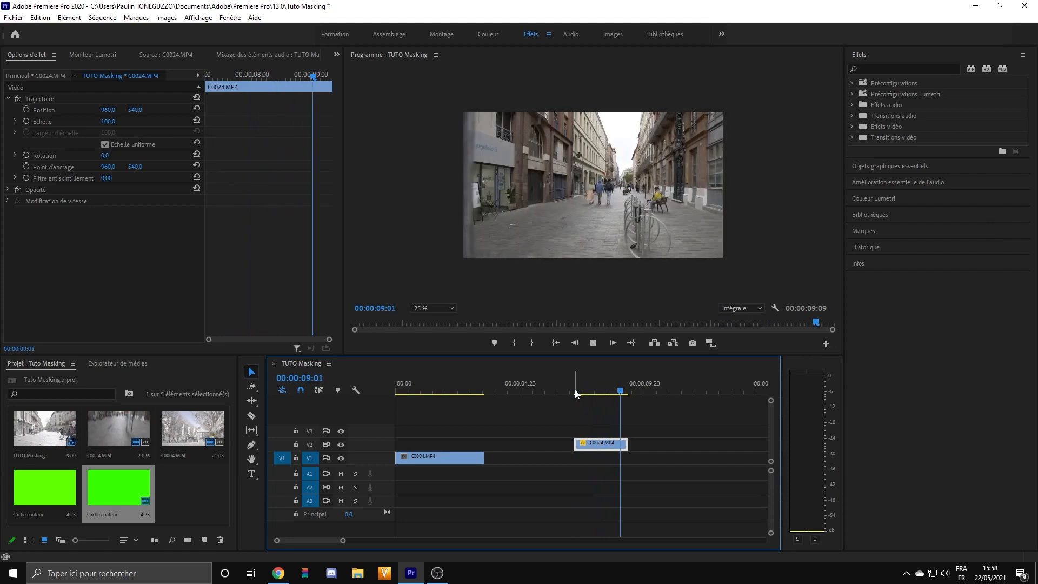
key("space")
- Move C0024.MP4 on track V2 over the end of C0004.MP4 so that it starts at 00:00:02:07
left_click_drag(598, 445, 464, 443)
left_click(412, 392)
key("space")
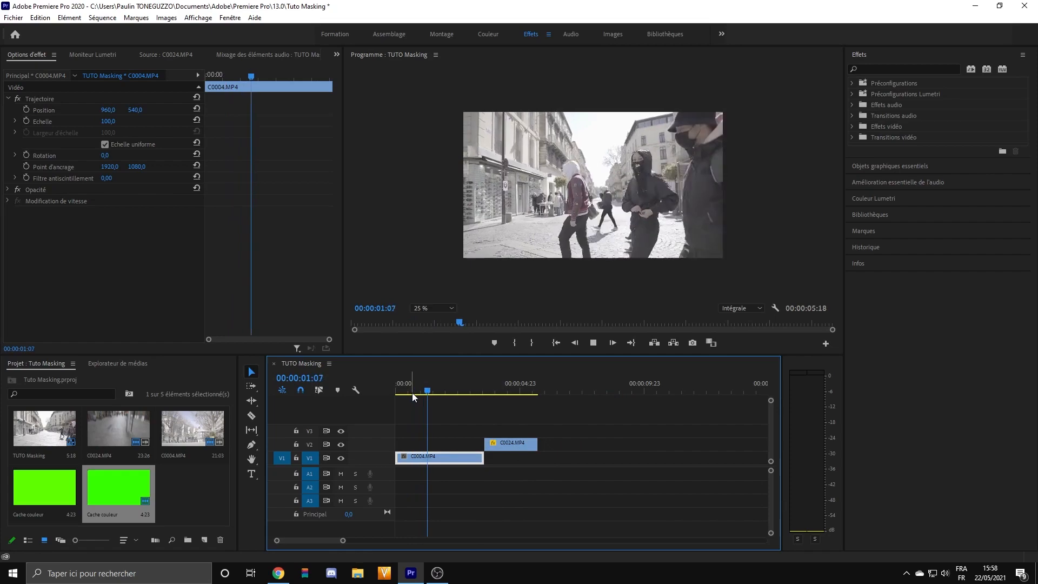
key("space")
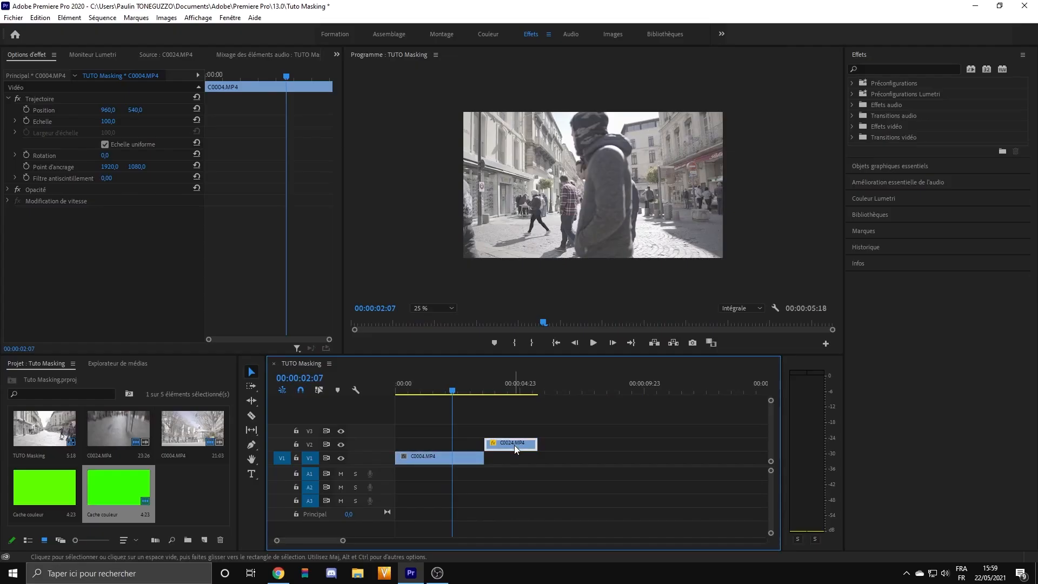
left_click_drag(514, 445, 480, 444)
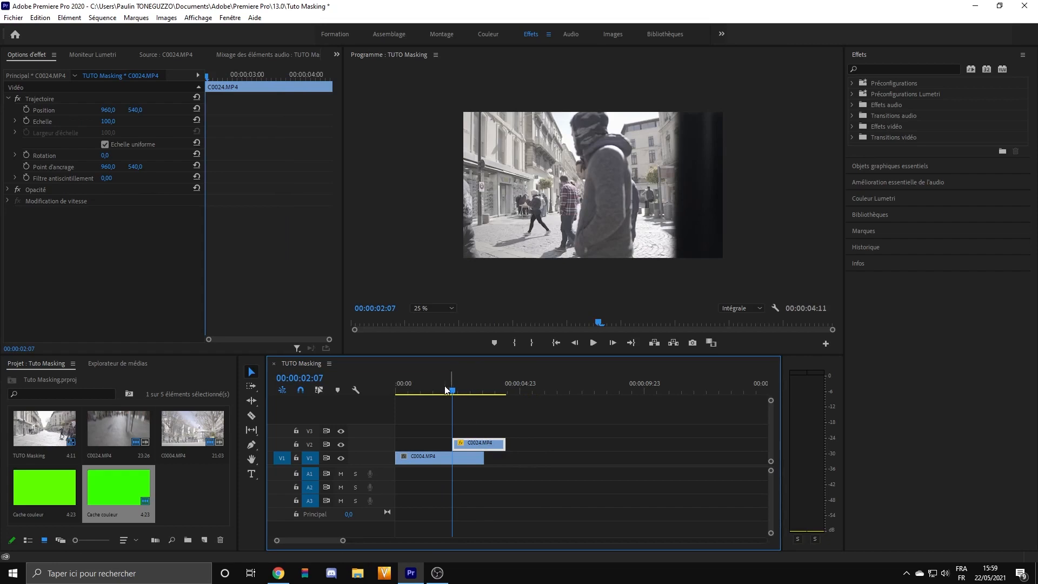
- Play back the transition between C0004.MP4 and C0024.MP4 several times
key("space")
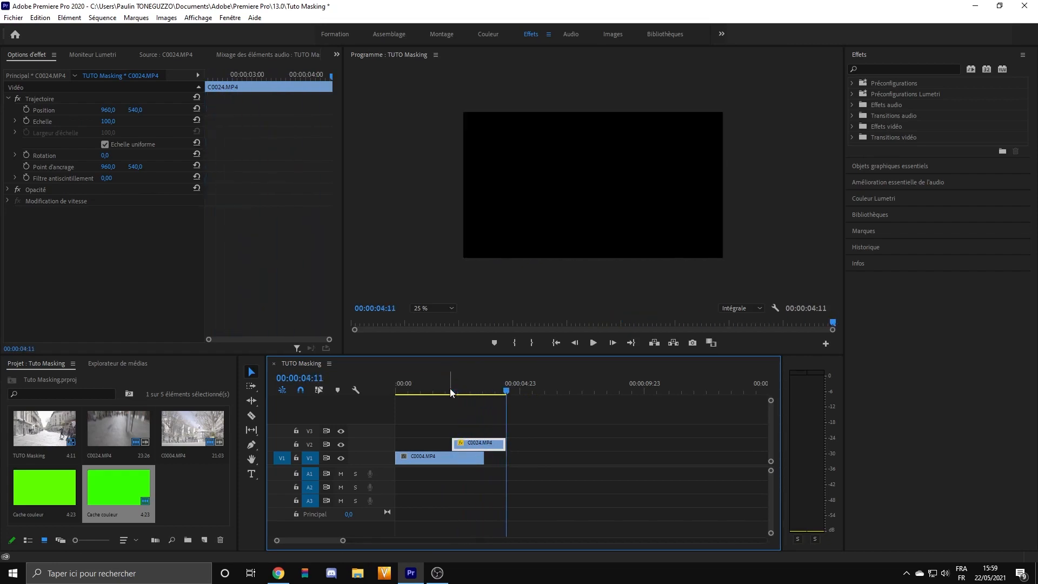
left_click(395, 396)
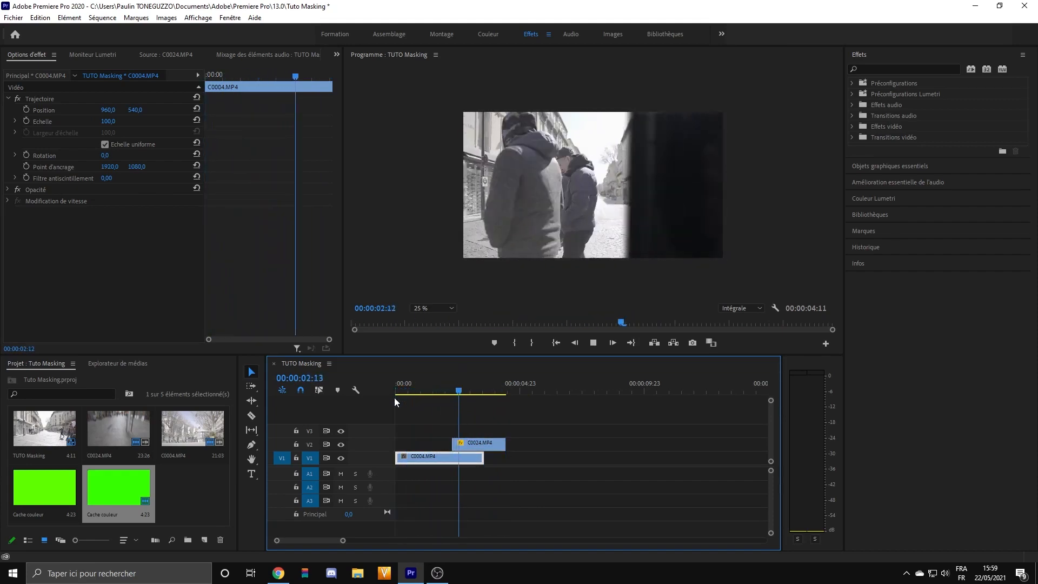
left_click(439, 390)
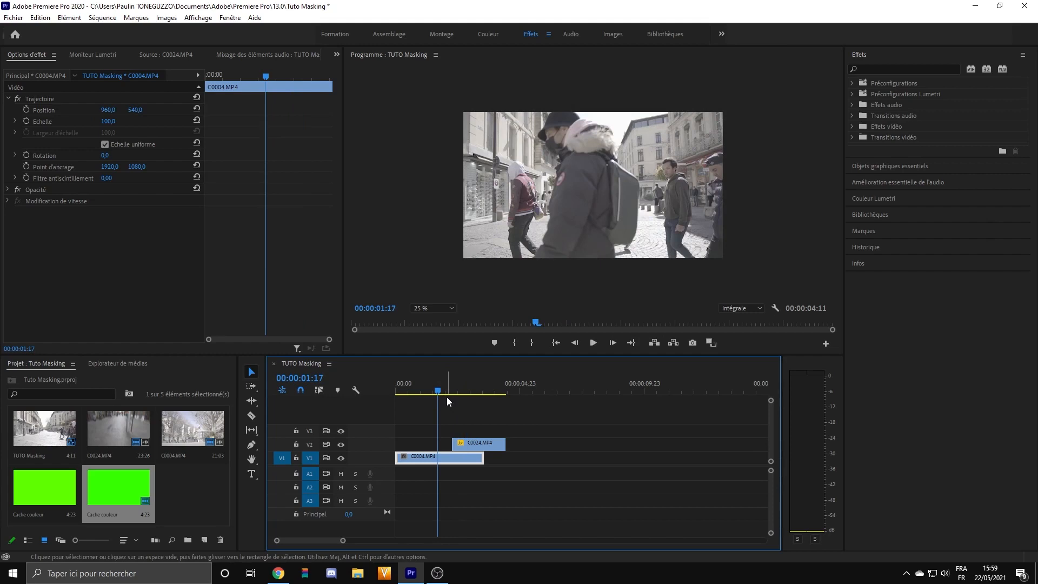
key("space")
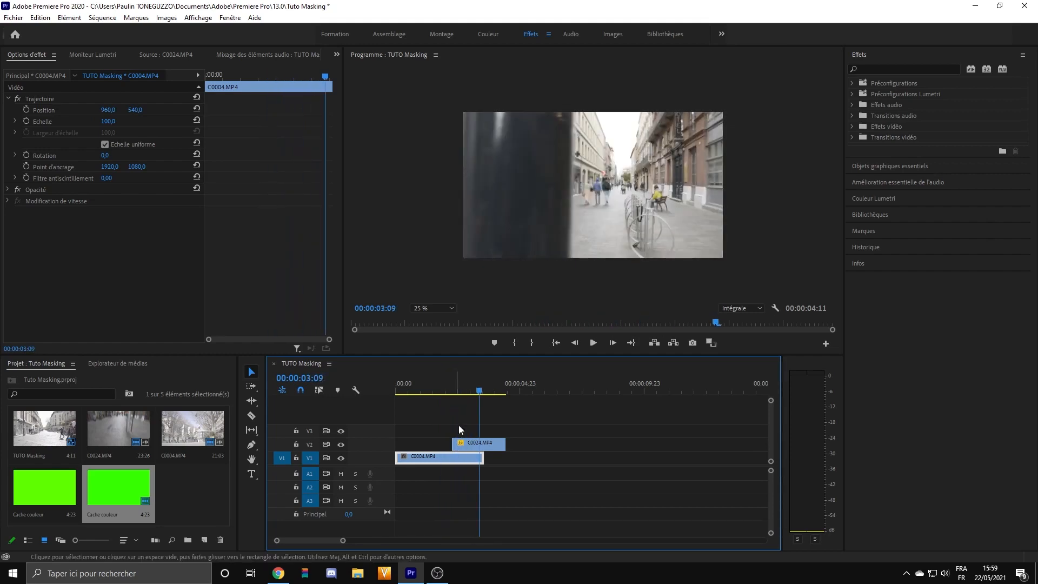
- Select C0024.MP4 on track V2 and open its opacity mask Masque (1) for editing near the clip's start
left_click(469, 449)
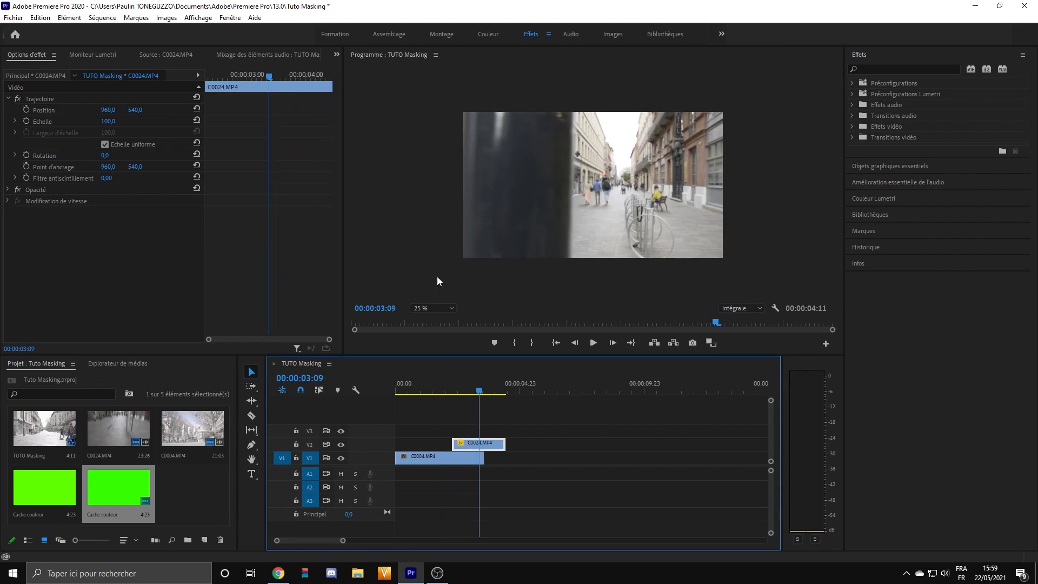
left_click_drag(469, 387, 455, 387)
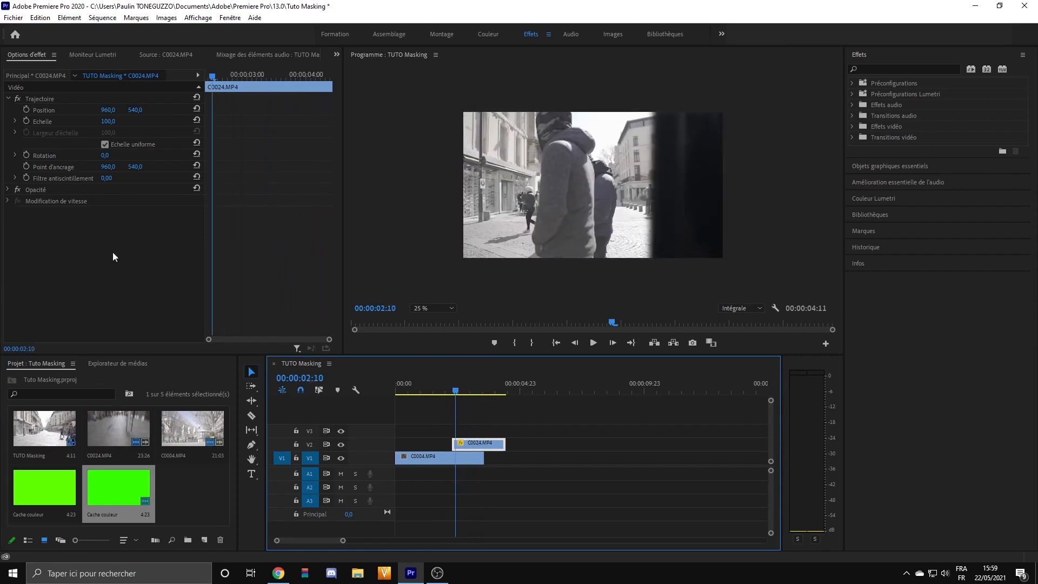
left_click(7, 191)
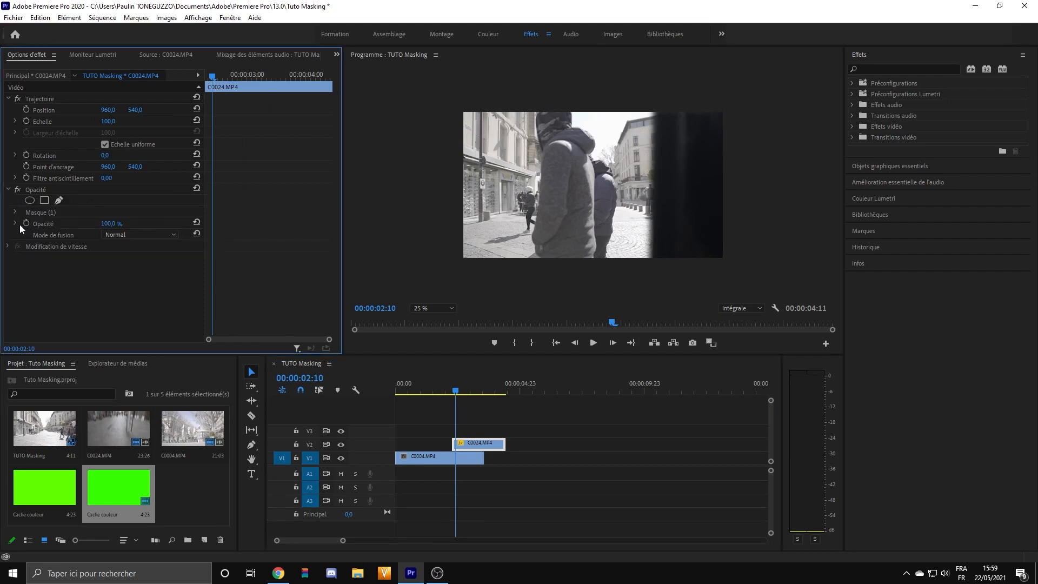
left_click(15, 211)
left_click(47, 211)
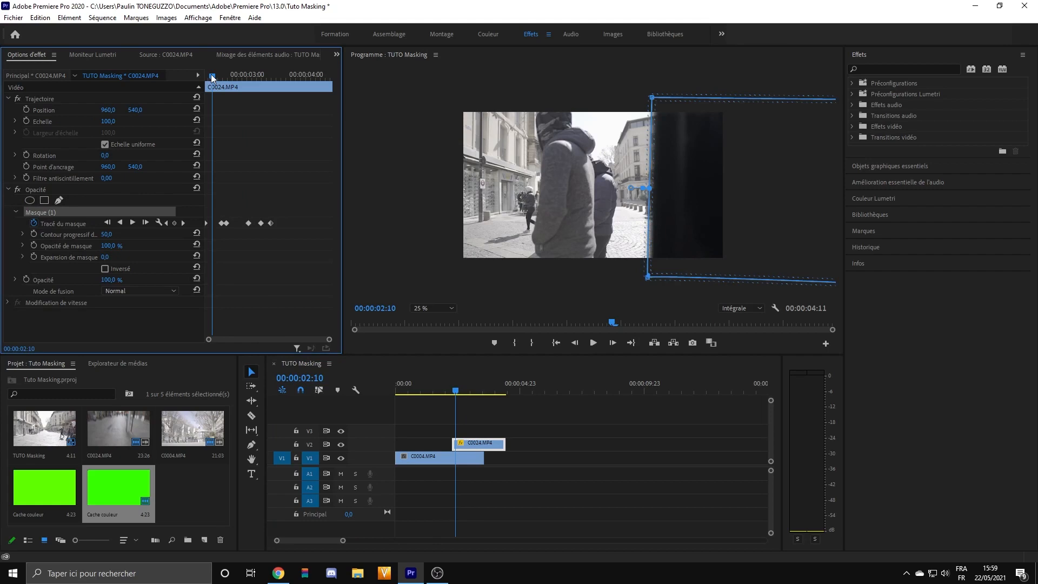
- Extend the start of C0024.MP4 on track V2 back to 00:00:01:23, ahead of its first mask keyframe
left_click_drag(212, 77, 205, 80)
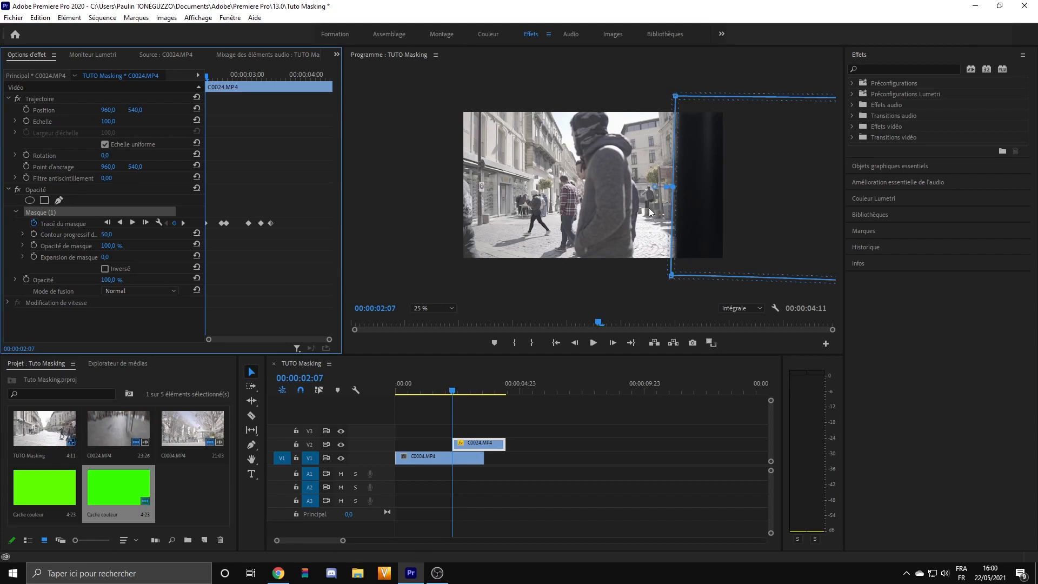
left_click_drag(455, 445, 446, 446)
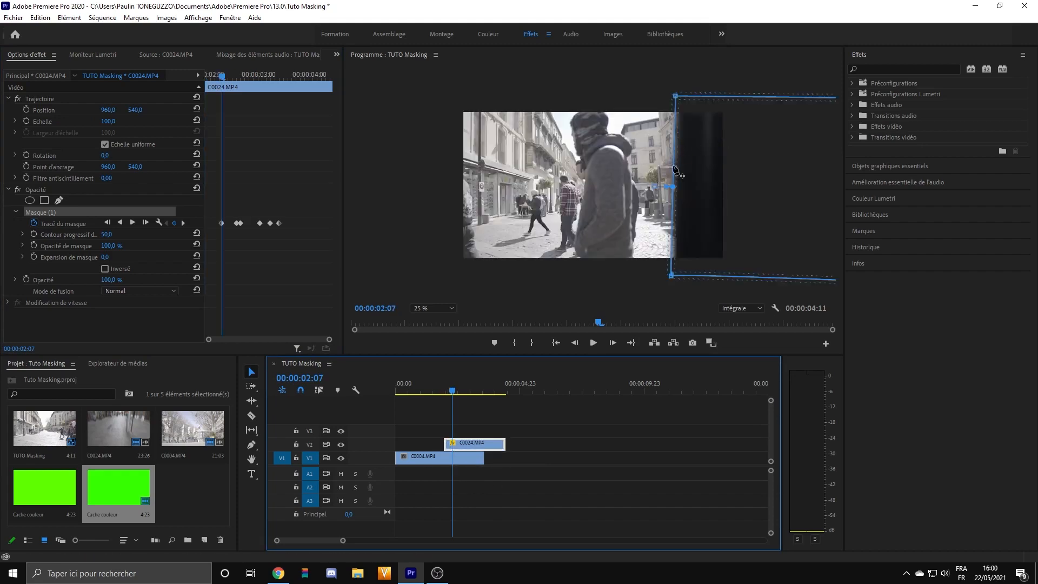
- Add a mask path keyframe at 00:00:01:23 by shifting the whole mask right, to the edge of the frame
mouse_move(221, 79)
left_mouse_down()
mouse_move(212, 79)
mouse_move(221, 78)
left_mouse_up()
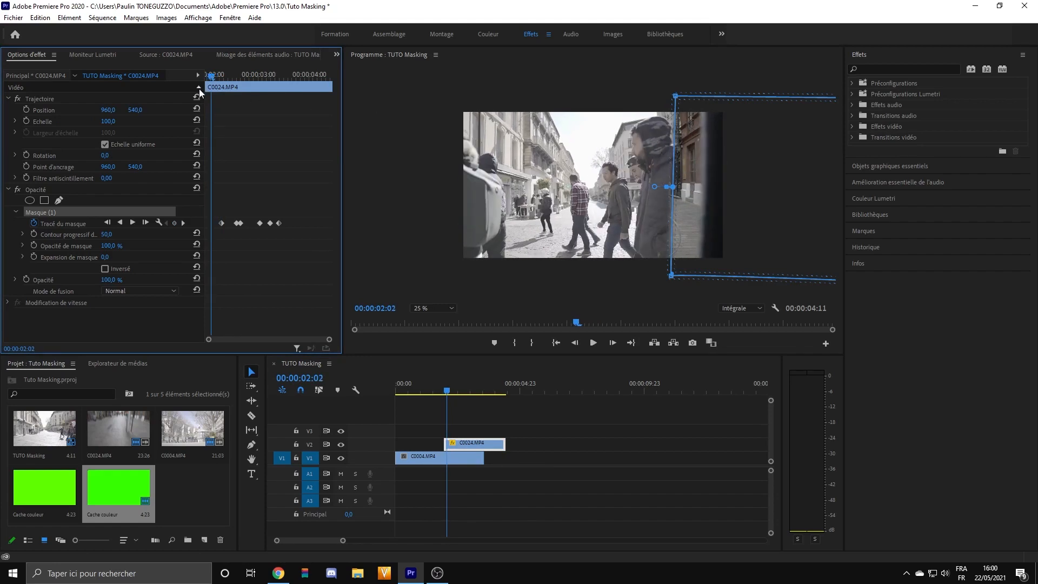
left_click_drag(211, 80, 205, 79)
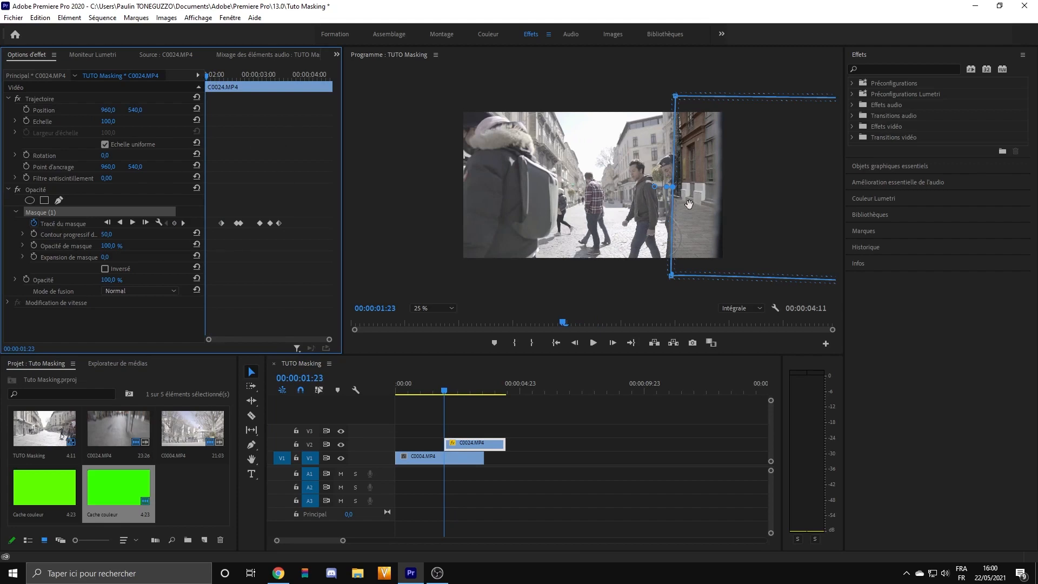
left_click_drag(689, 185, 737, 182)
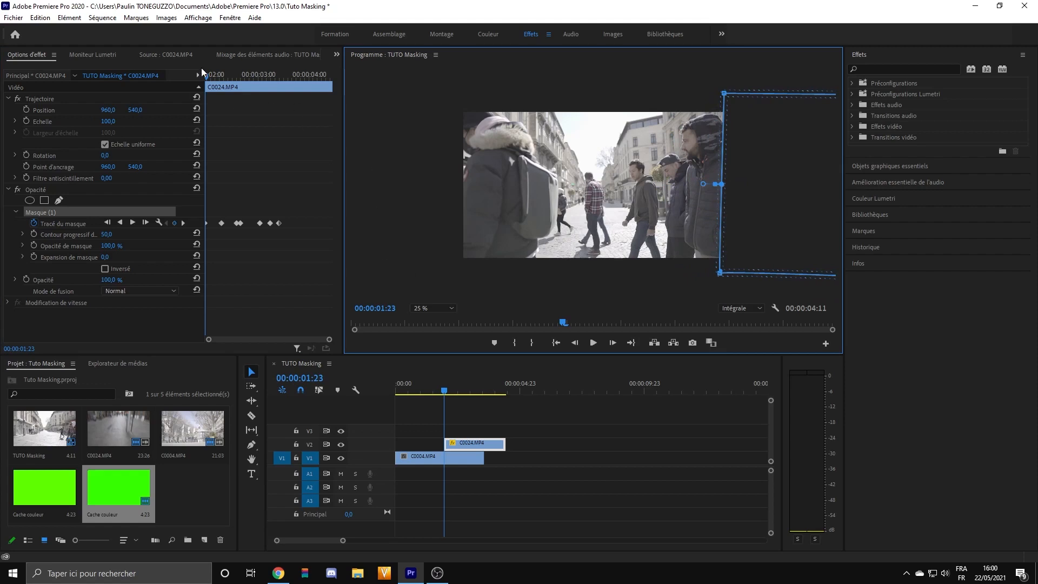
left_click(207, 76)
mouse_move(208, 81)
left_mouse_down()
mouse_move(293, 72)
mouse_move(189, 85)
left_mouse_up()
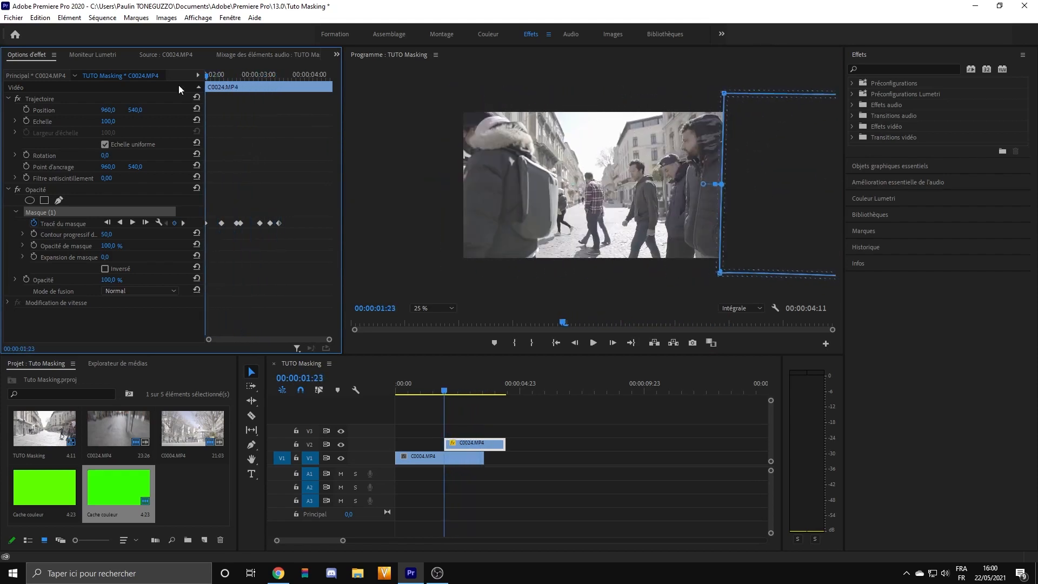